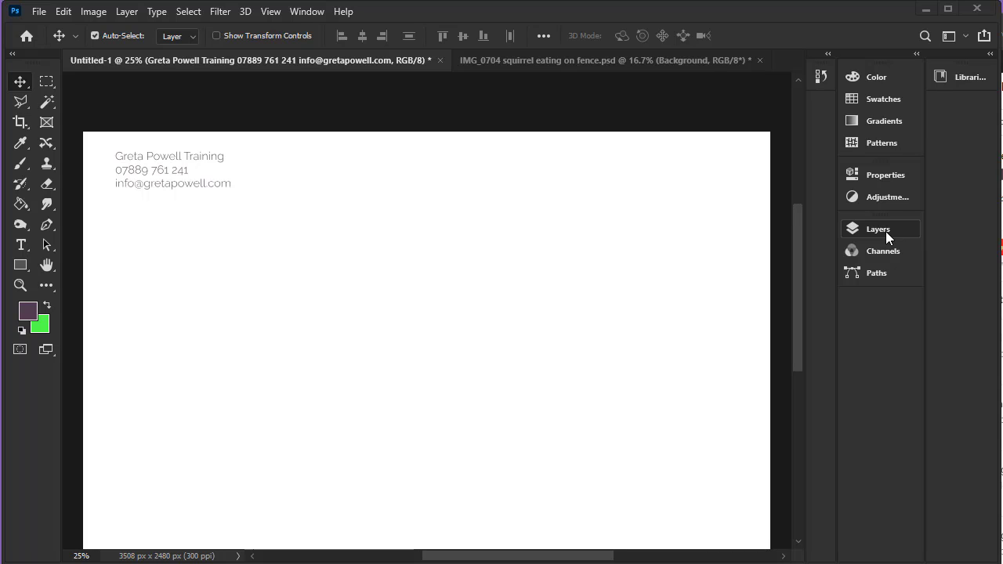
Step: Open the layer list for the document and enlarge it downwards to make room for more layers
left_click(306, 12)
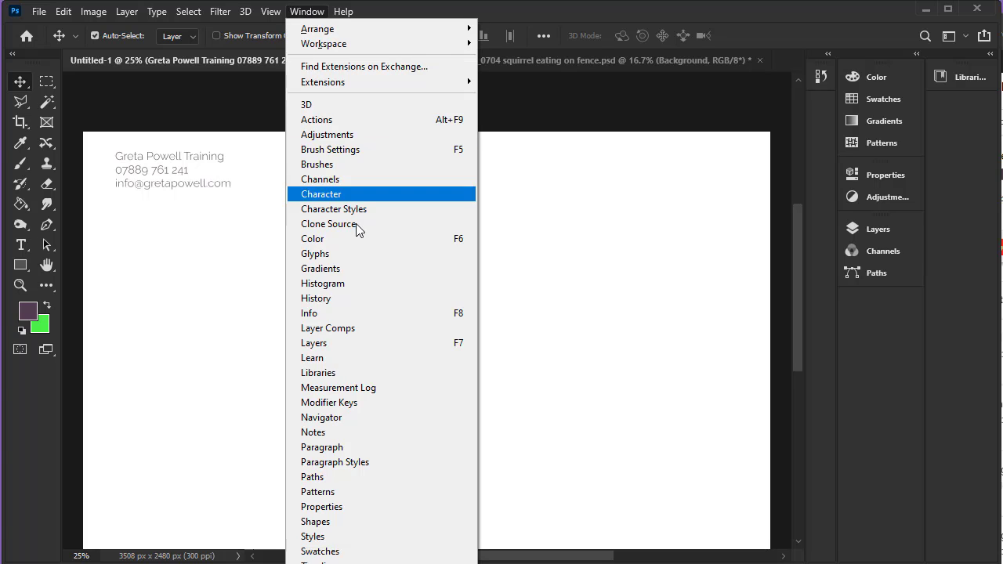
left_click(434, 345)
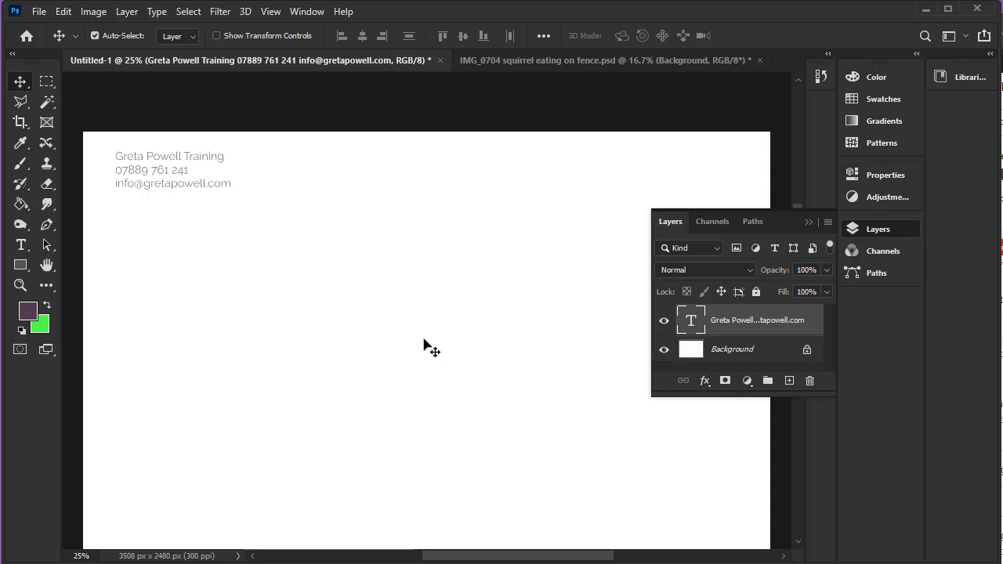
left_click(806, 222)
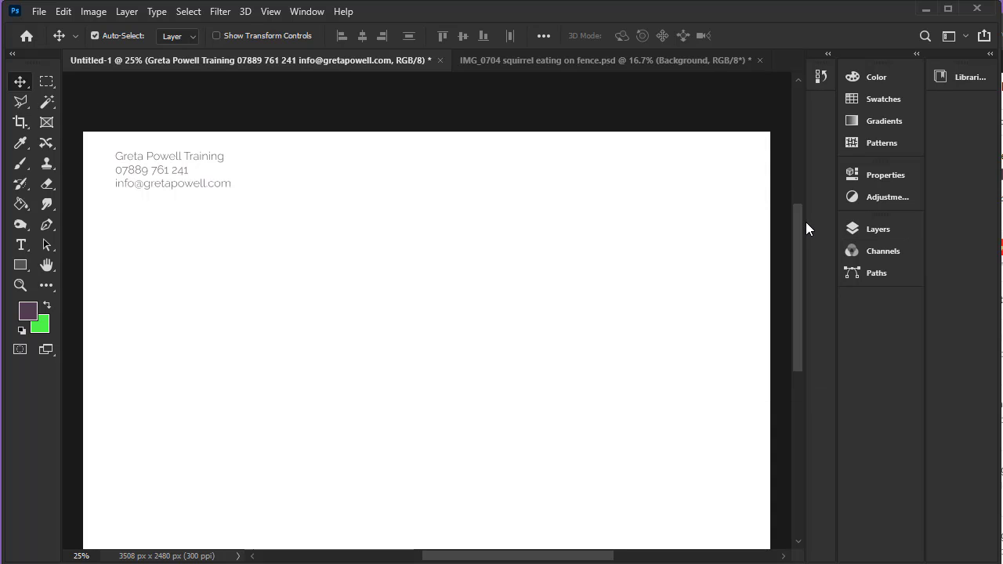
left_click(878, 232)
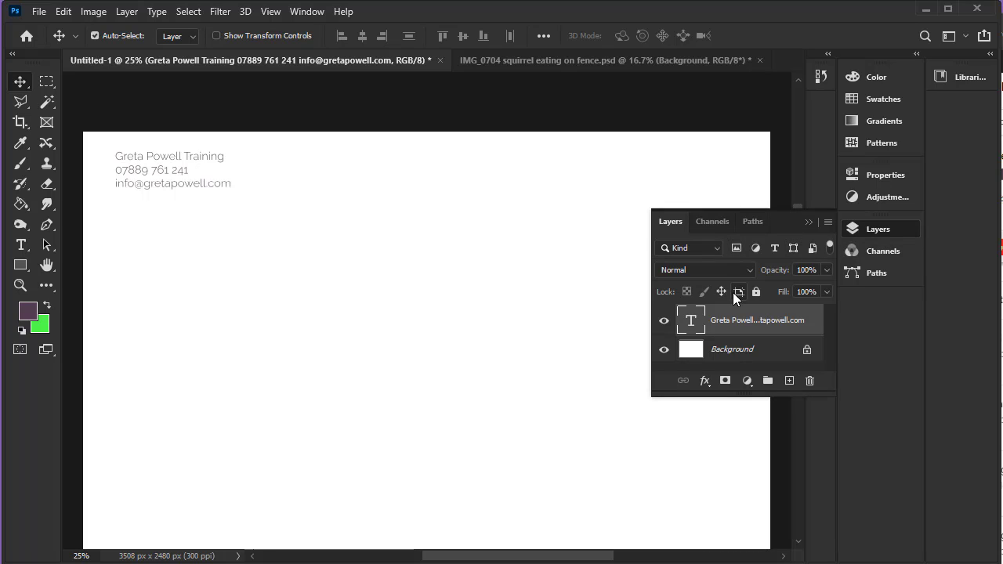
left_click_drag(834, 392, 833, 492)
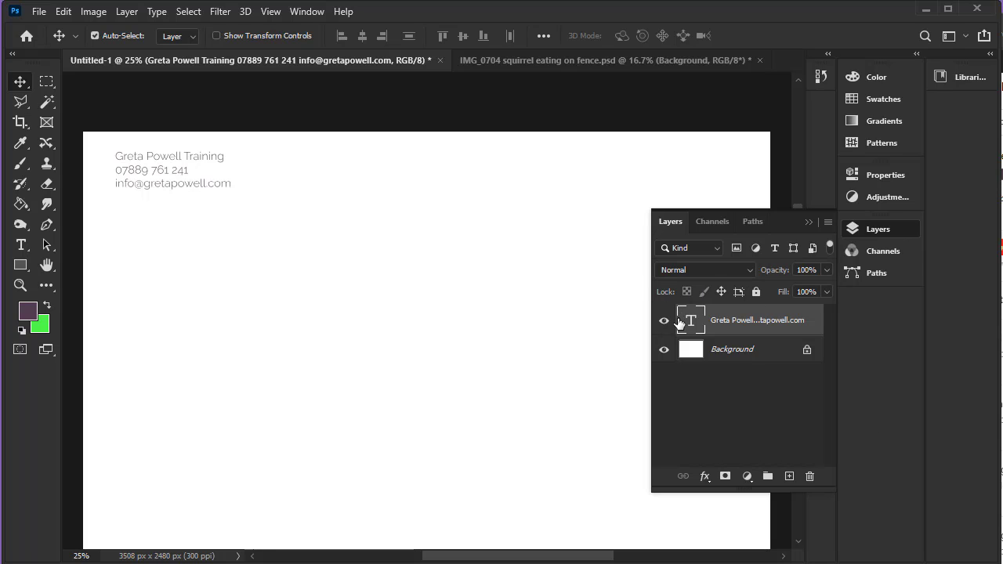
Step: Hide and show the contact-details text layer twice to check what it contributes to the page
left_click(664, 321)
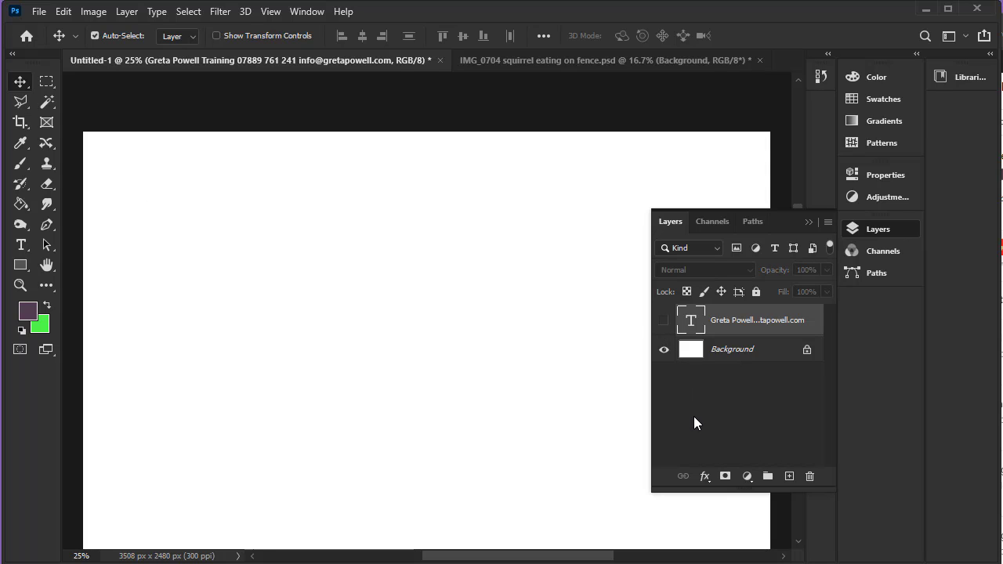
left_click(664, 320)
left_click(664, 321)
left_click(664, 320)
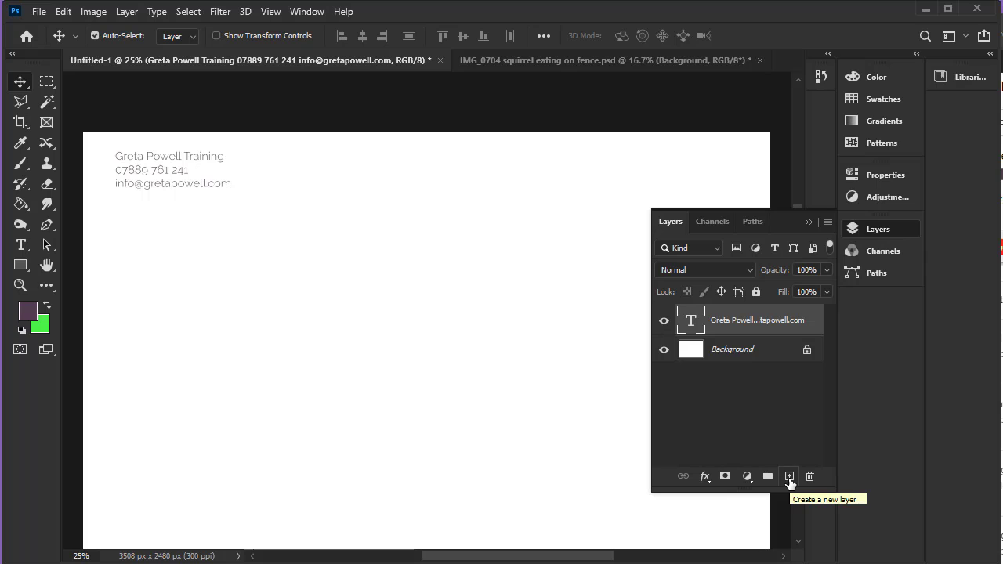
left_click(828, 223)
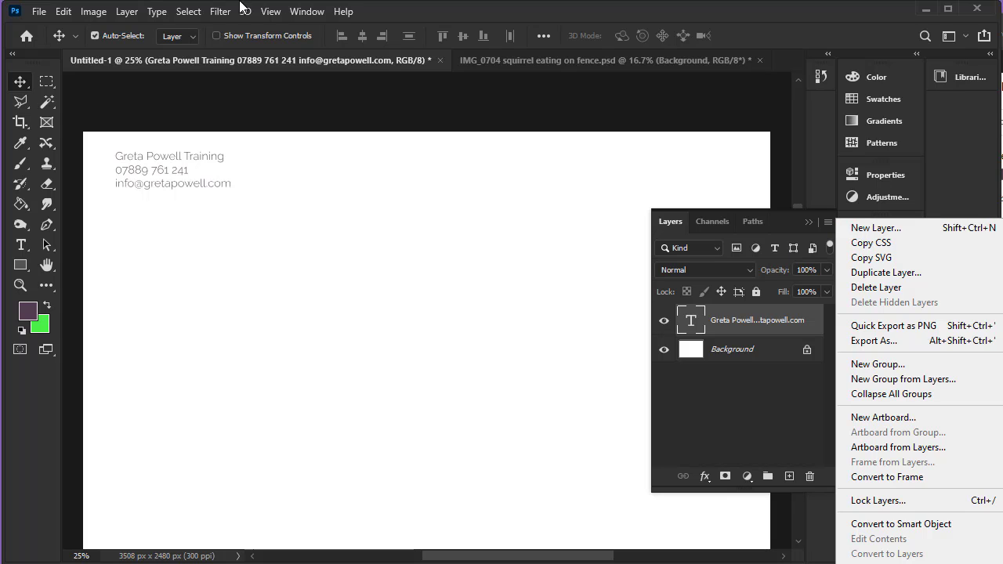
left_click(126, 16)
left_click(126, 16)
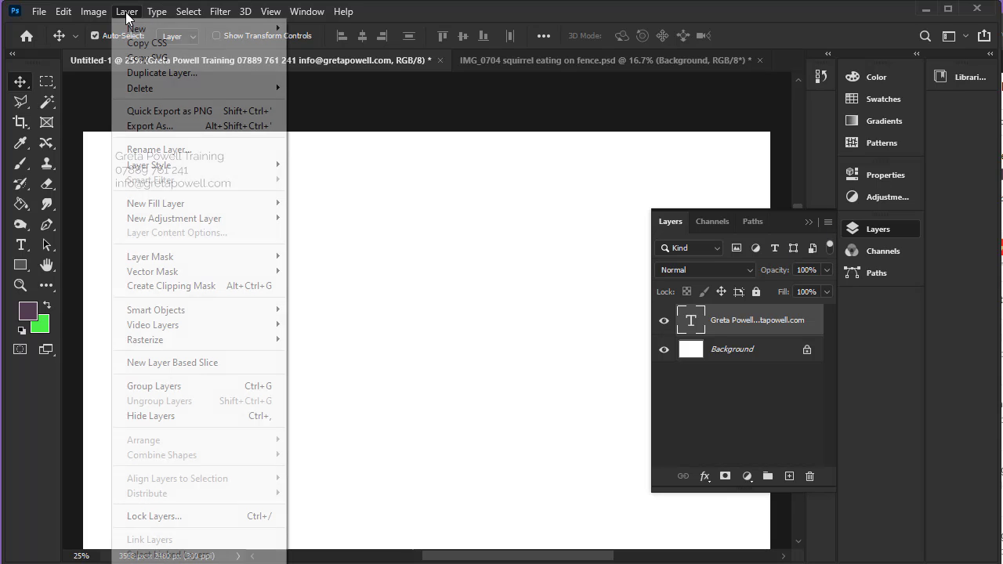
mouse_move(128, 28)
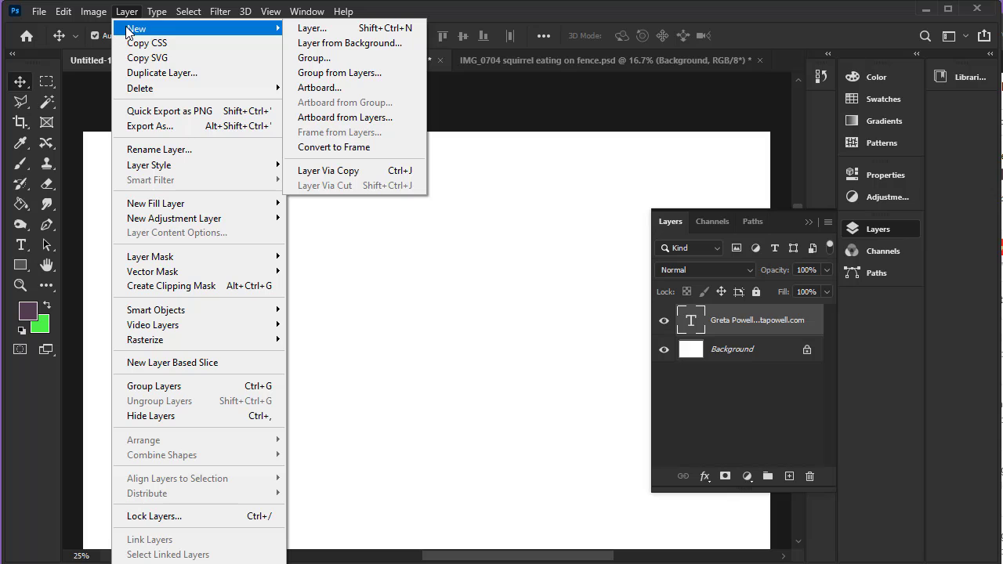
left_click(125, 10)
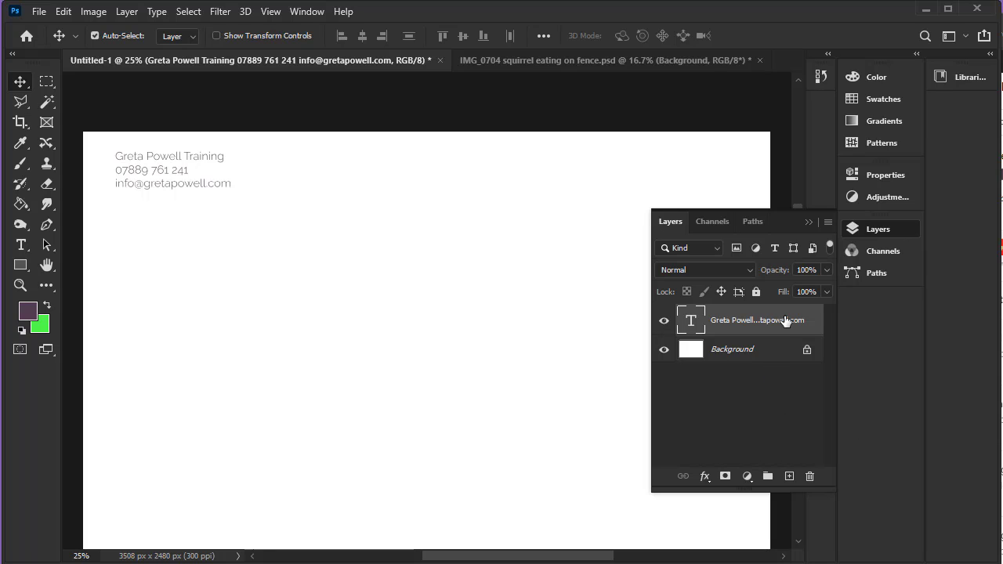
Step: Create a new empty layer above the contact-details text and name it Rectangle
left_click(790, 477)
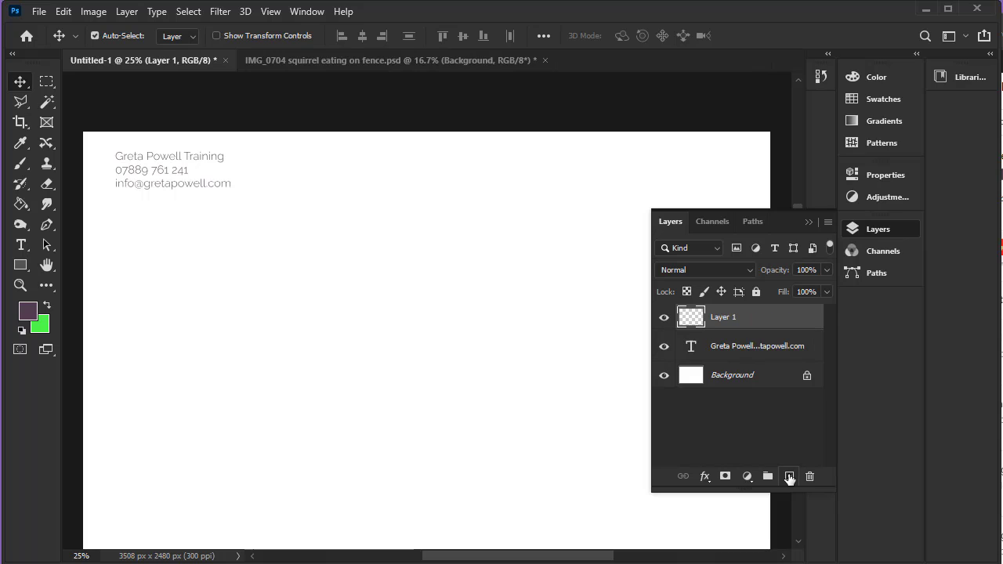
double_click(721, 317)
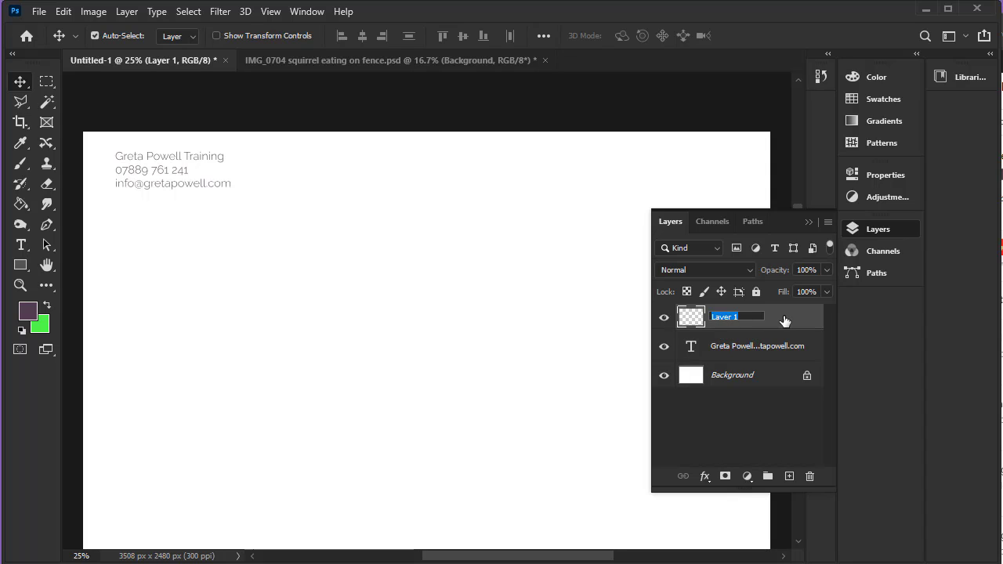
type("Rectangle")
key("Return")
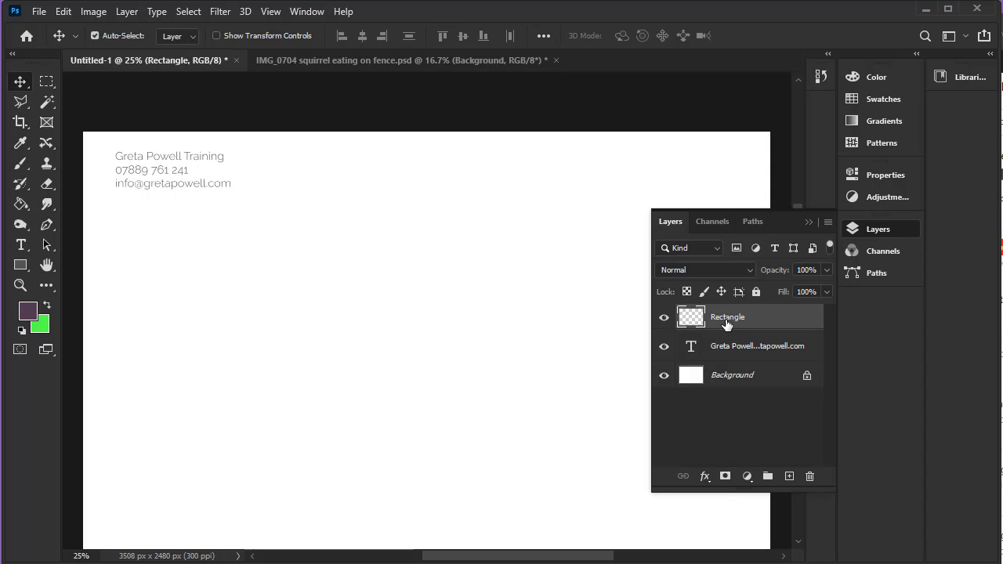
Step: Select a horizontal band across the full page width near the bottom and fill it with the purple foreground colour
left_click(45, 84)
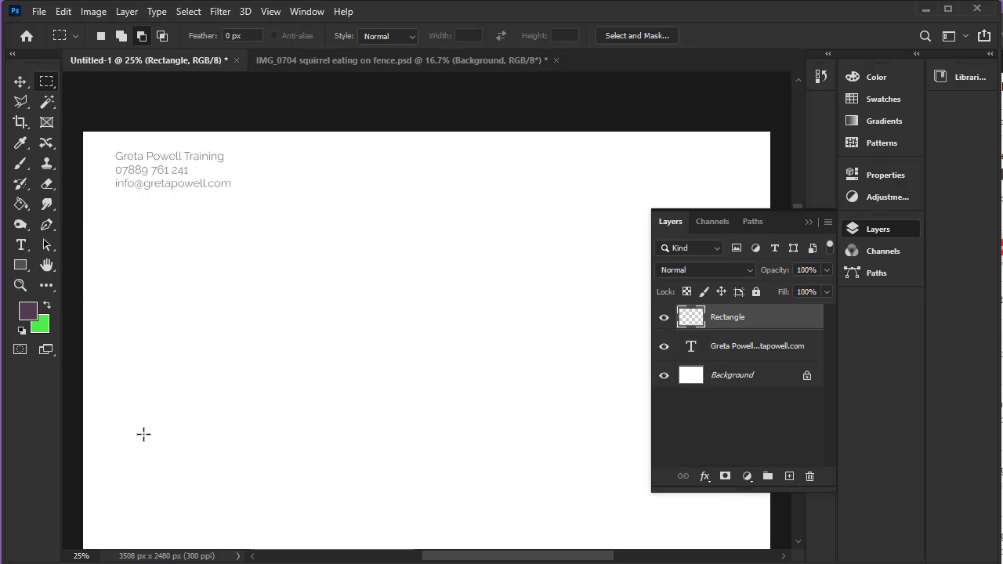
left_click_drag(83, 436, 774, 541)
left_click(19, 205)
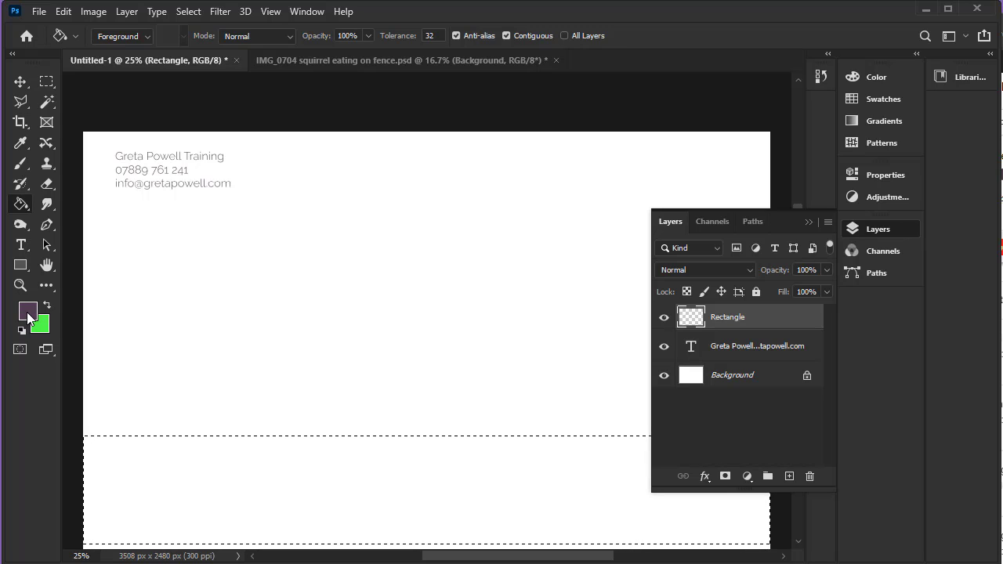
left_click(49, 303)
left_click(49, 302)
left_click(49, 302)
left_click(49, 302)
left_click(188, 464)
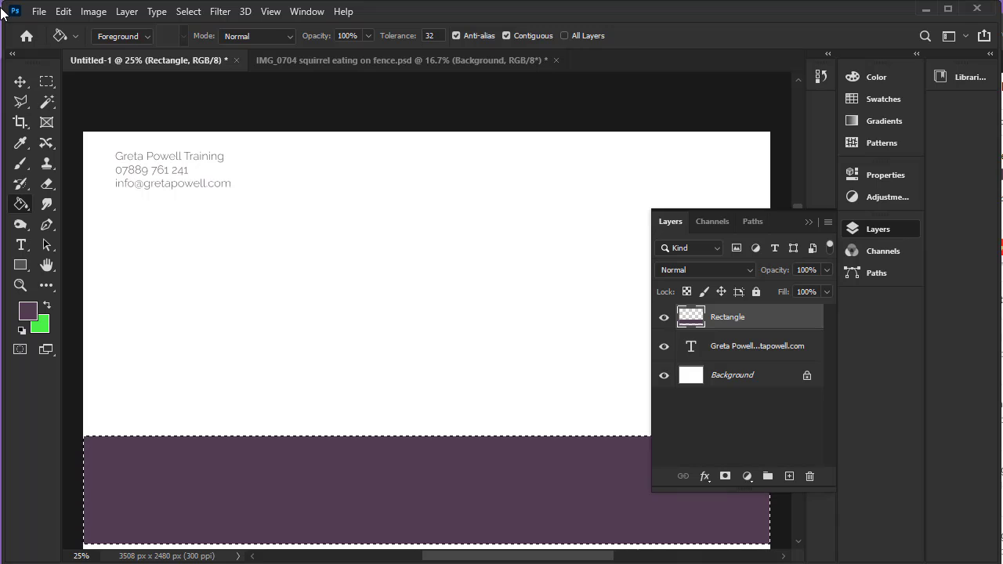
Step: Deselect the purple band and move it slightly down towards the bottom of the page
left_click(20, 83)
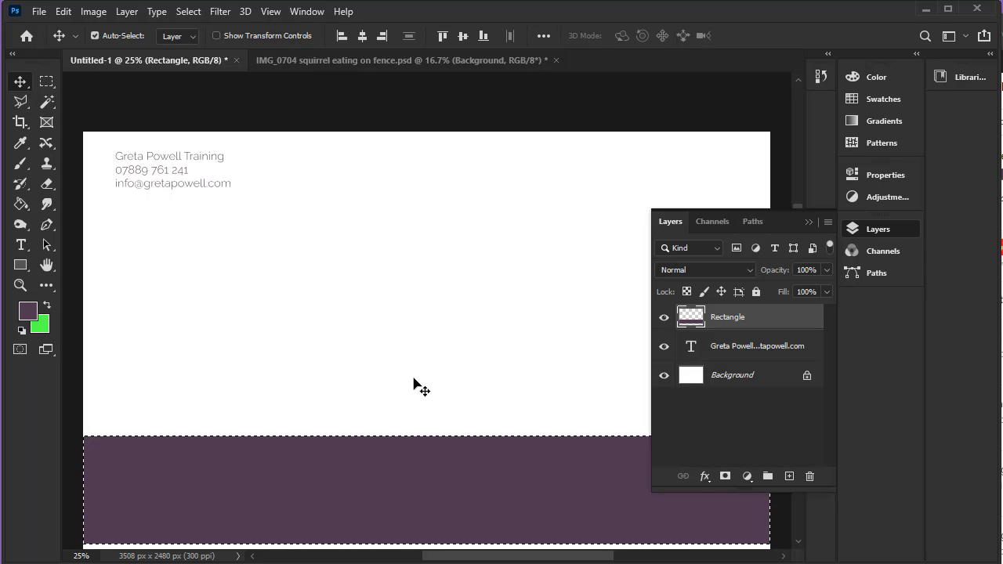
key("ctrl")
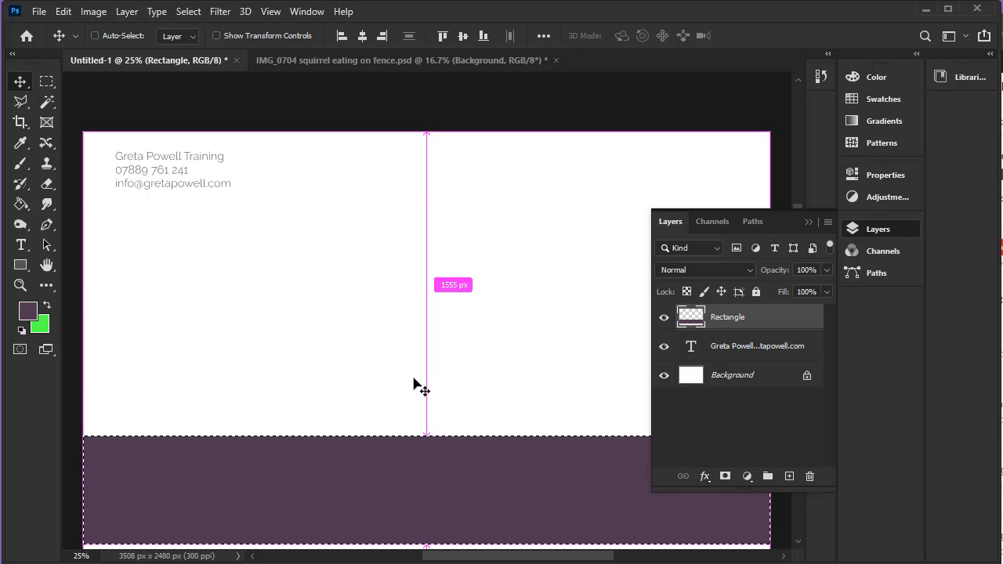
key("ctrl+d")
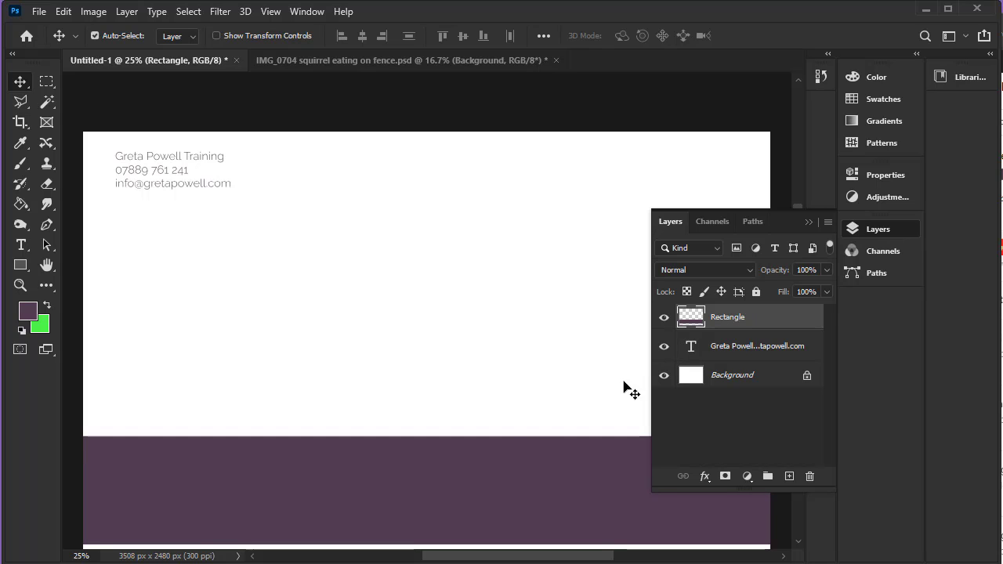
mouse_move(482, 494)
left_mouse_down()
mouse_move(484, 226)
mouse_move(463, 479)
mouse_move(483, 481)
mouse_move(486, 508)
left_mouse_up()
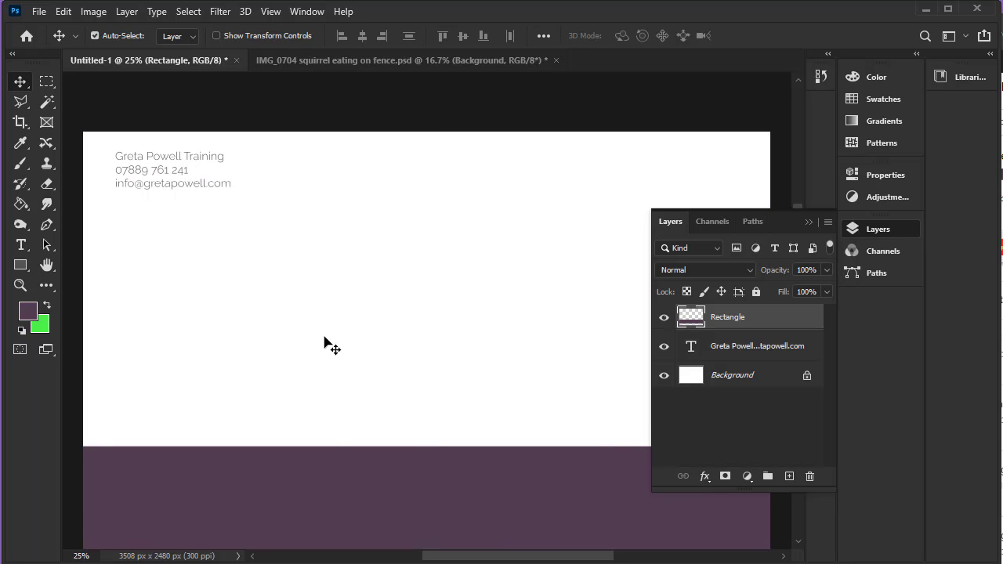
Step: Create another new layer on top of the stack and name it Vertical Rectangle
left_click(789, 477)
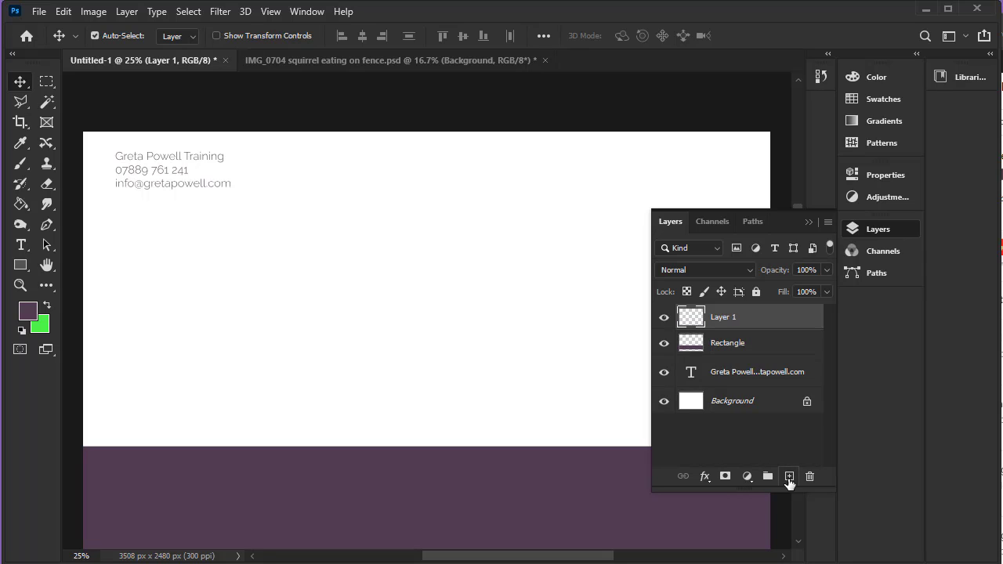
double_click(726, 317)
type("Vertical")
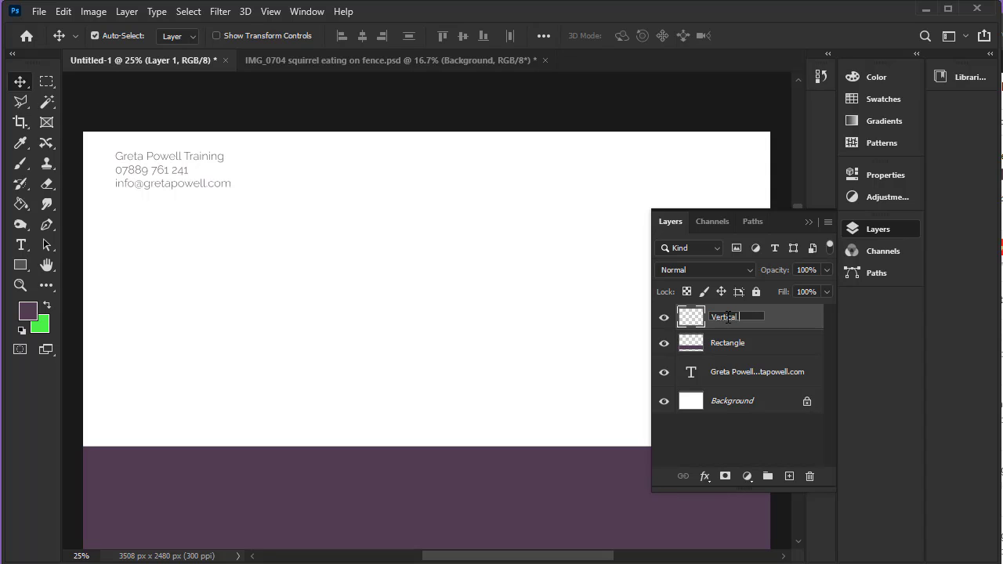
type(" Rectangle")
key("Return")
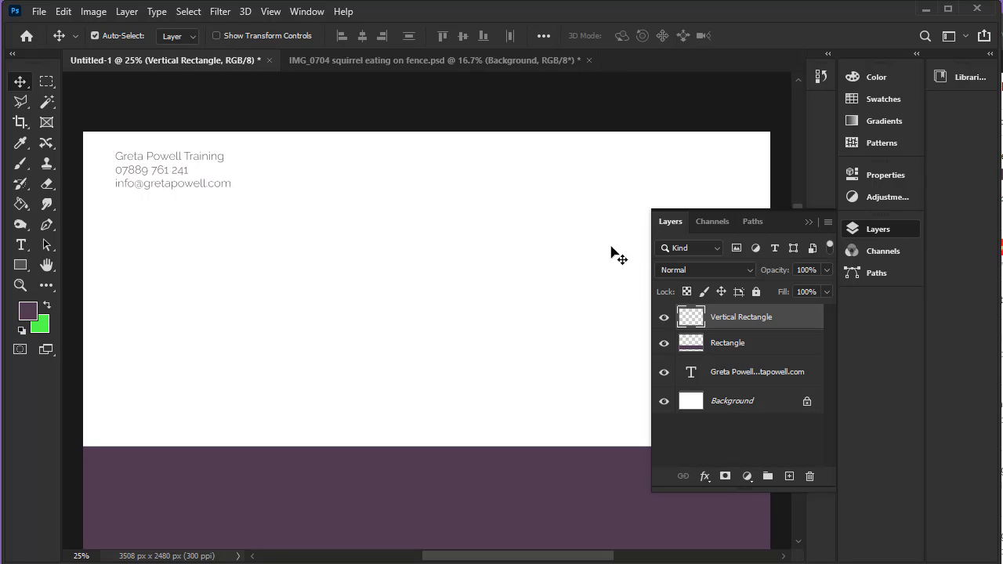
Step: Select a tall strip near the page's right edge and fill it with the yellow library colour Text Colour for Subhead 2
left_click(48, 85)
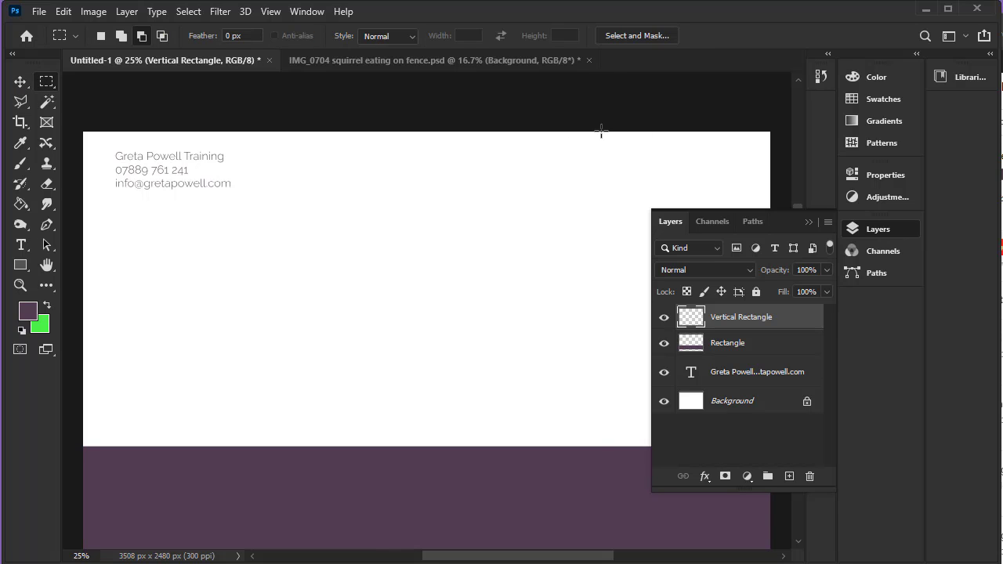
left_click_drag(601, 131, 760, 545)
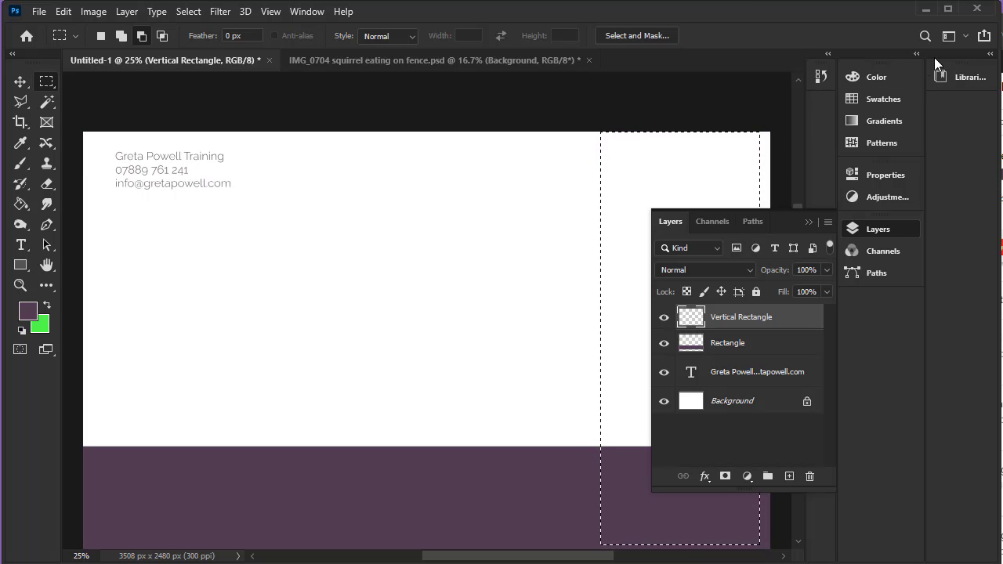
left_click(948, 74)
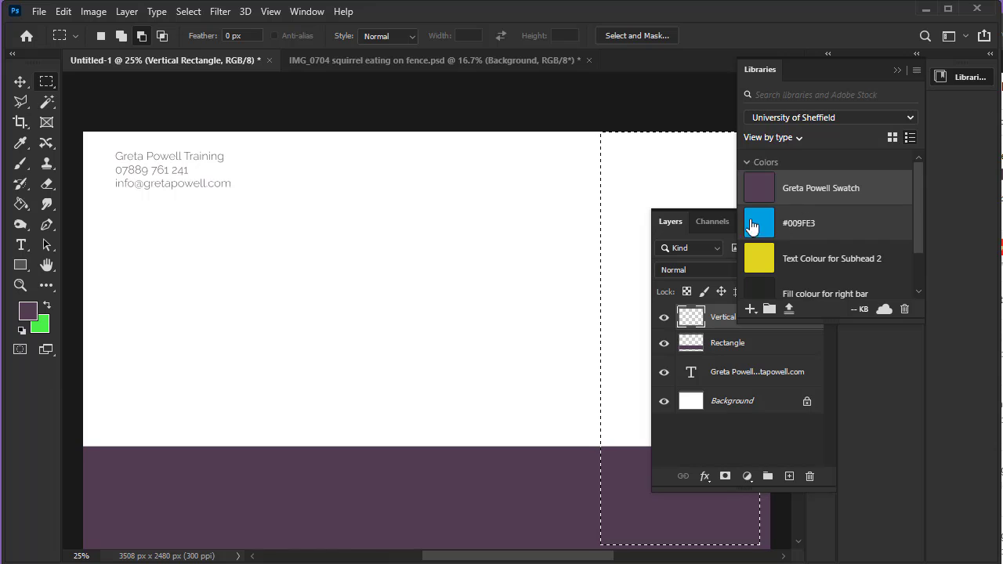
left_click(21, 205)
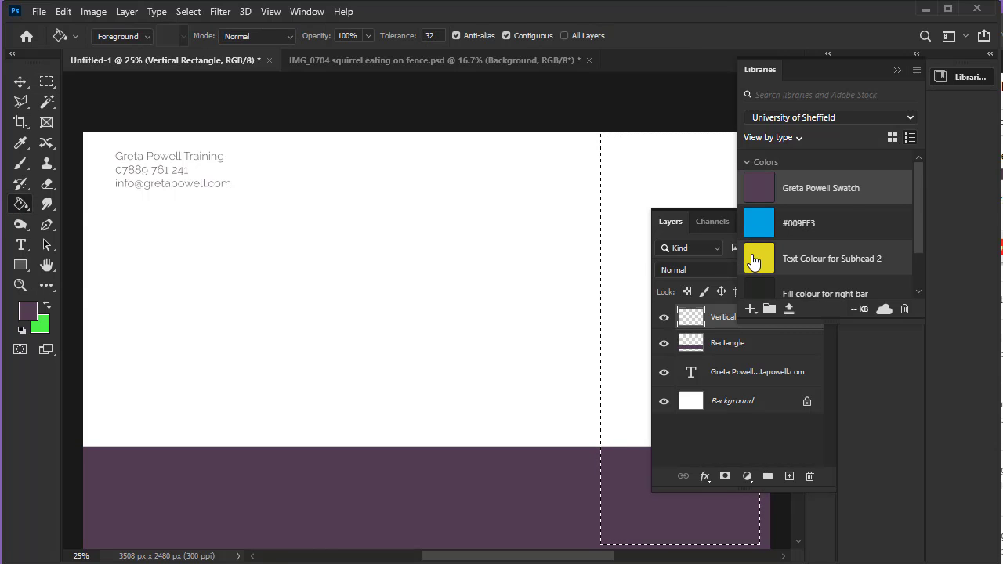
left_click(753, 261)
left_click(627, 153)
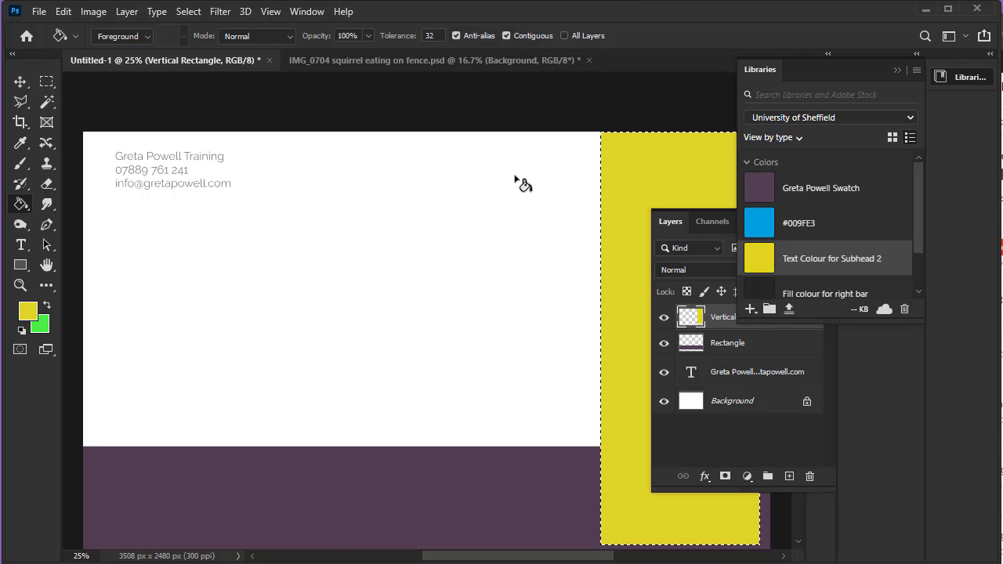
Step: Deselect the yellow strip and move it left, to just right of the page's centre
left_click(16, 83)
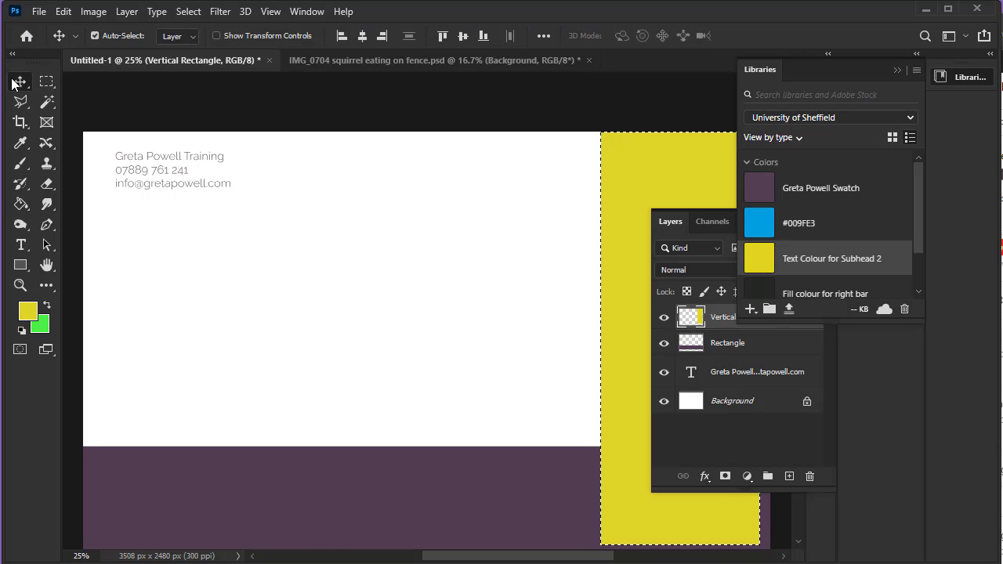
left_click(893, 70)
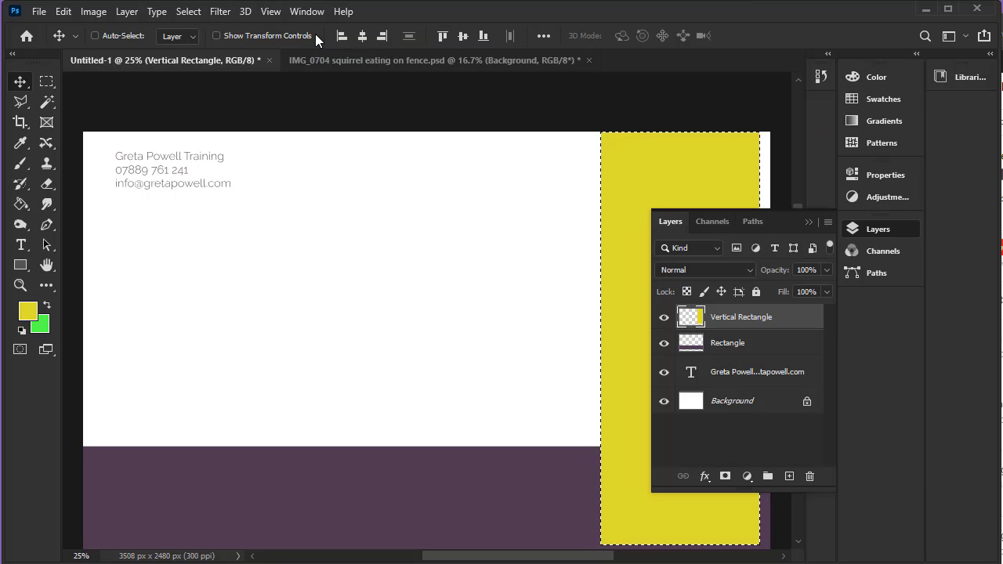
key("ctrl+d")
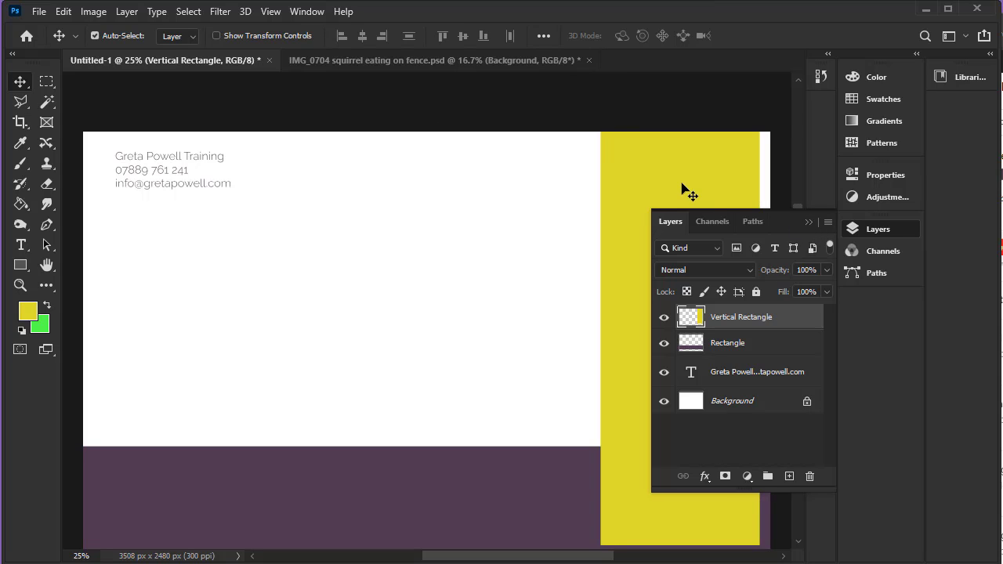
left_click_drag(682, 188, 532, 189)
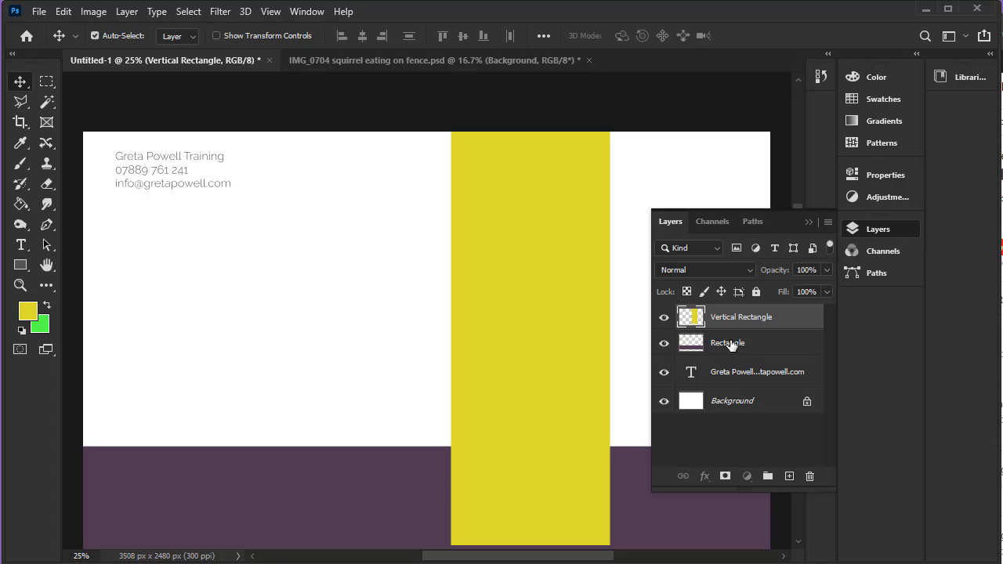
Step: Move the purple band up to mid-page and swap the two rectangle layers' stacking order, ending with Vertical Rectangle on top
left_click_drag(728, 340, 728, 302)
left_click_drag(414, 473, 399, 338)
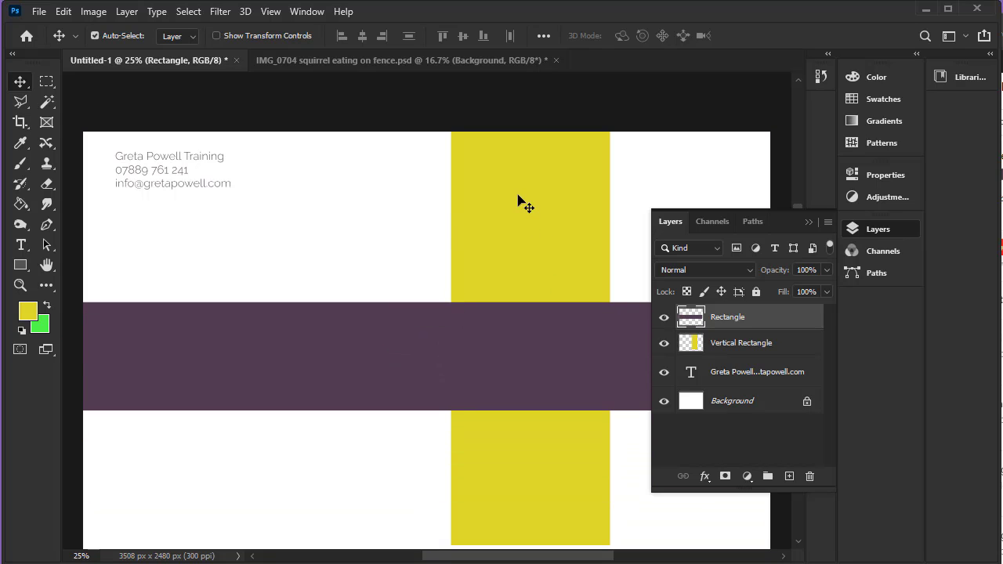
left_click_drag(724, 344, 722, 308)
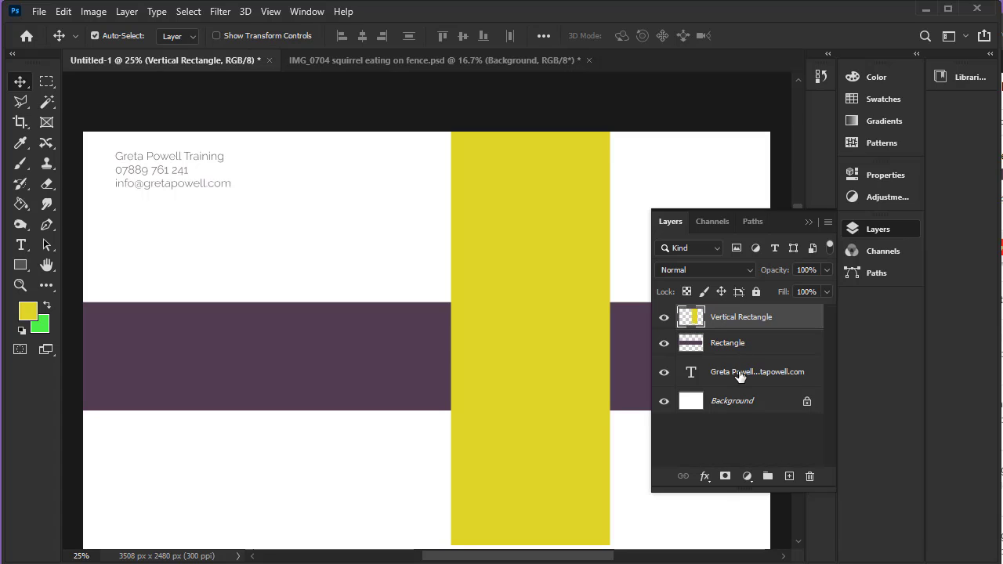
Step: Bring the contact text layer to the top of the stack and move the text onto the middle of the yellow strip
left_click_drag(740, 376, 739, 304)
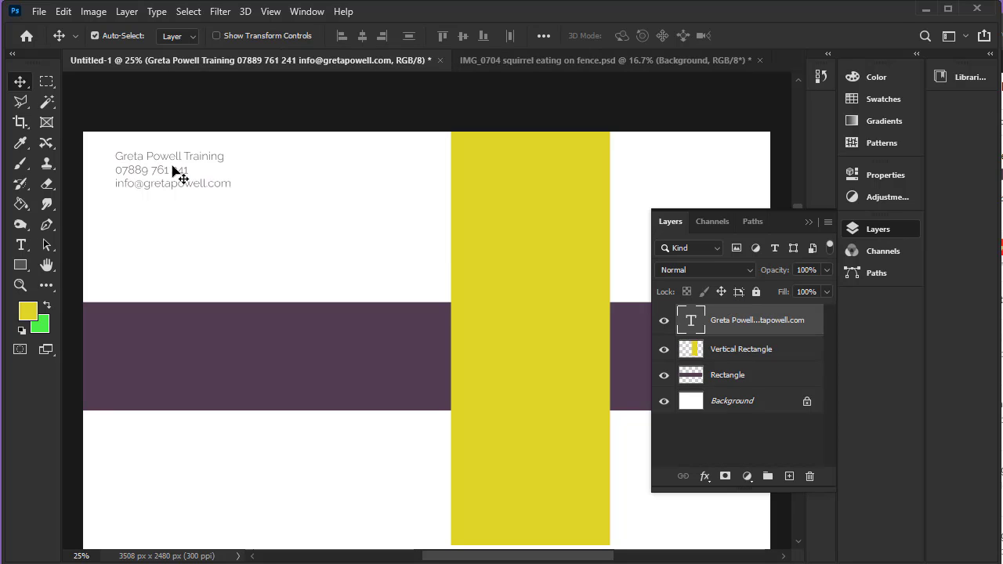
left_click_drag(182, 170, 529, 352)
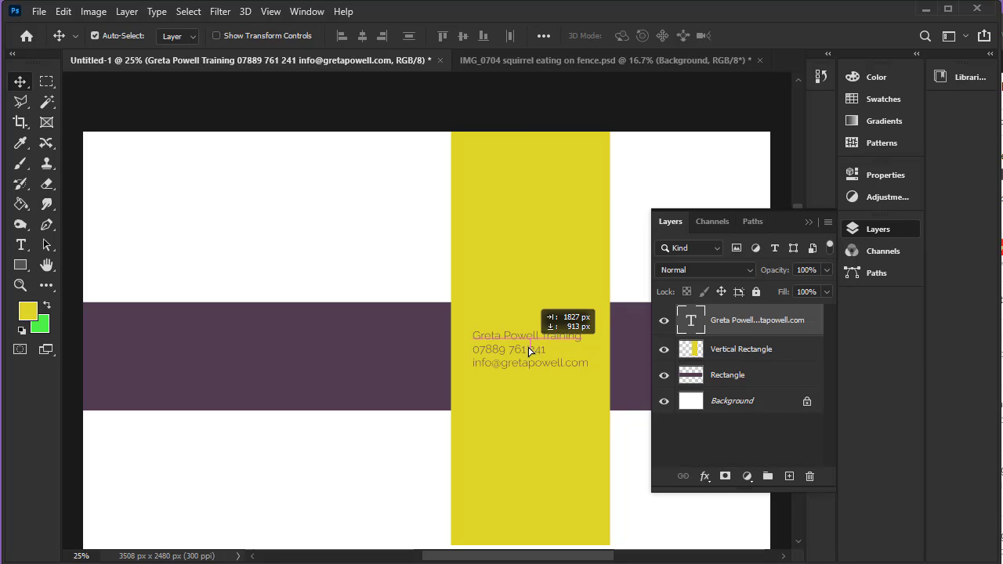
left_click_drag(529, 351, 529, 351)
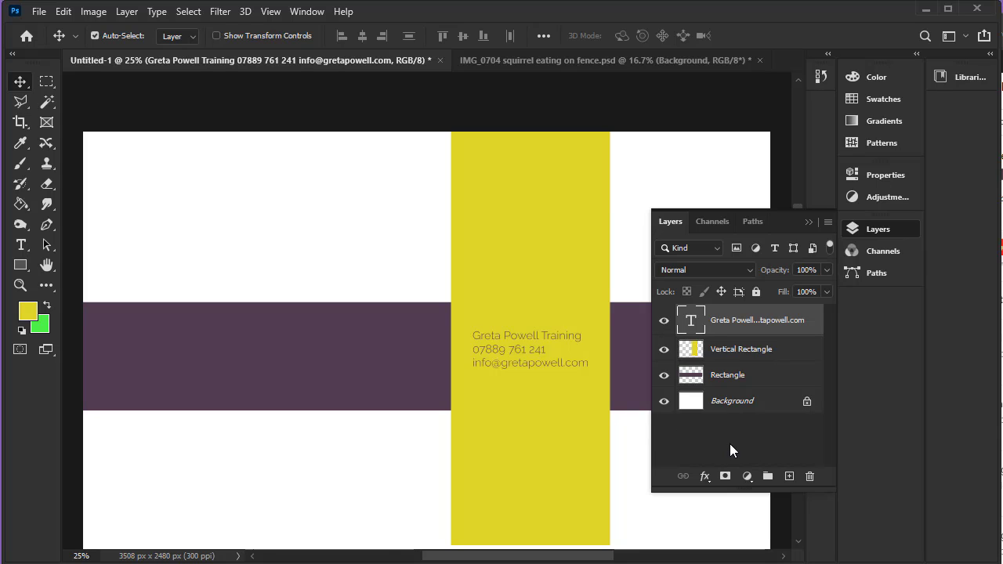
Step: Delete the Rectangle layer, confirm the deletion, and undo it
left_click(744, 380)
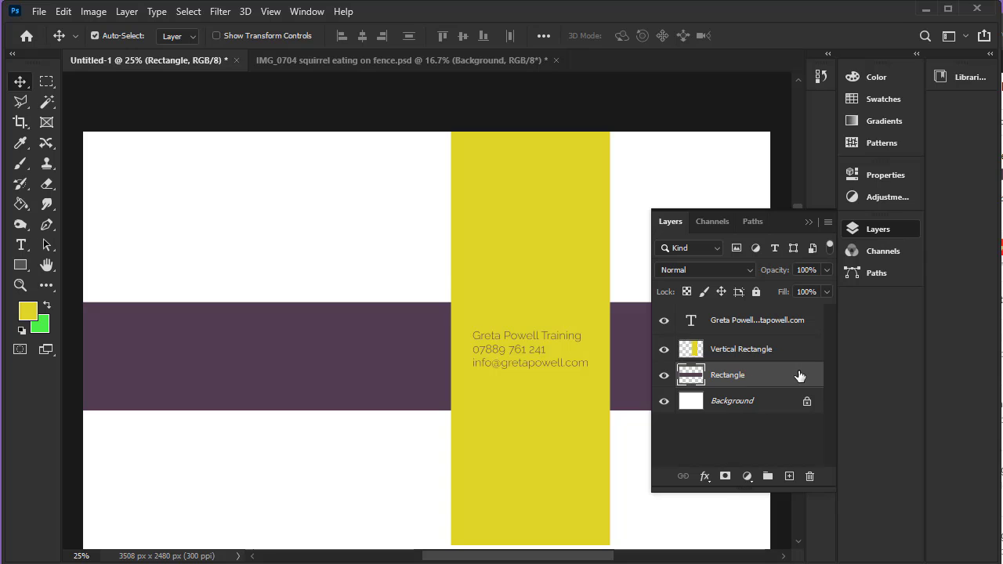
left_click(811, 477)
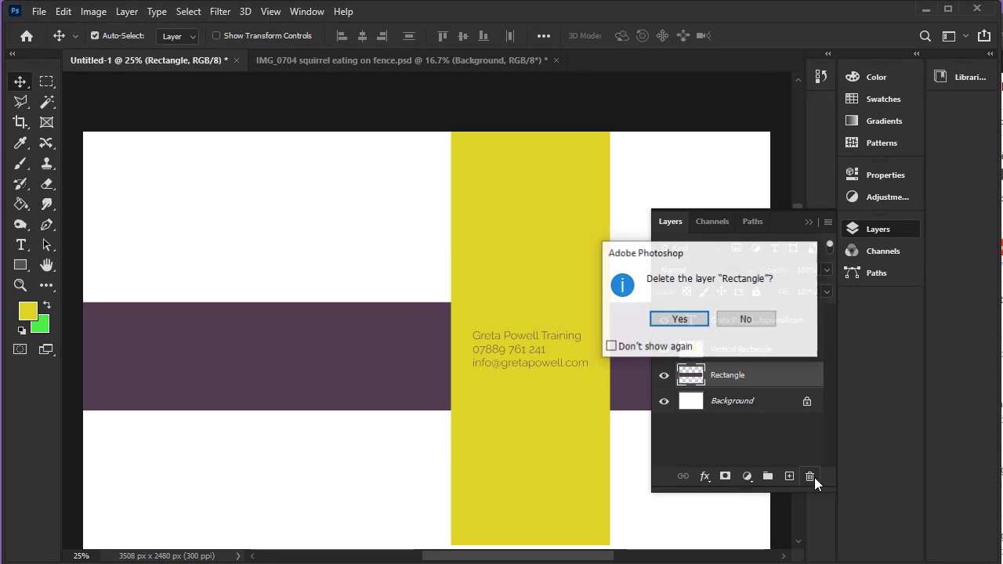
left_click(679, 319)
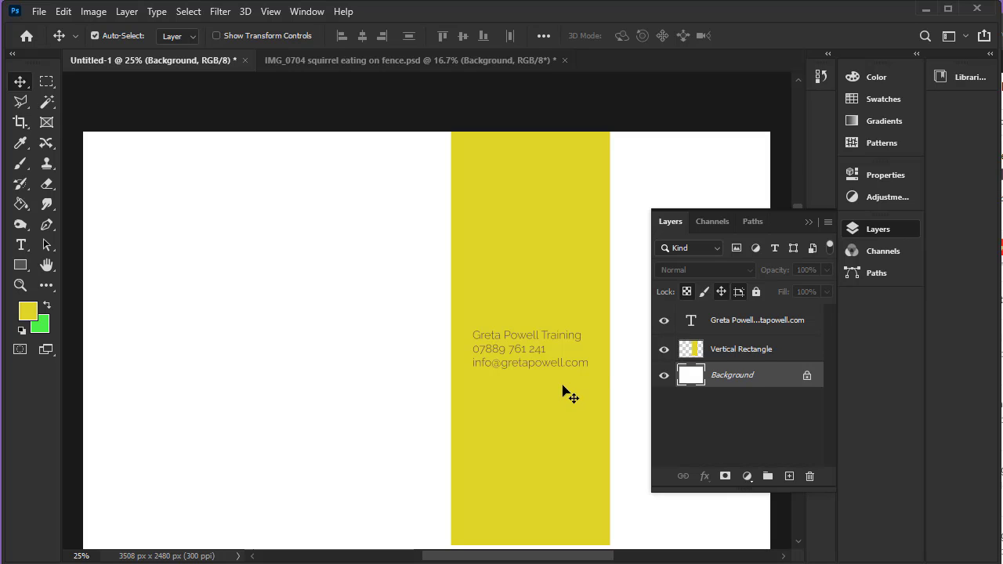
key("ctrl+z")
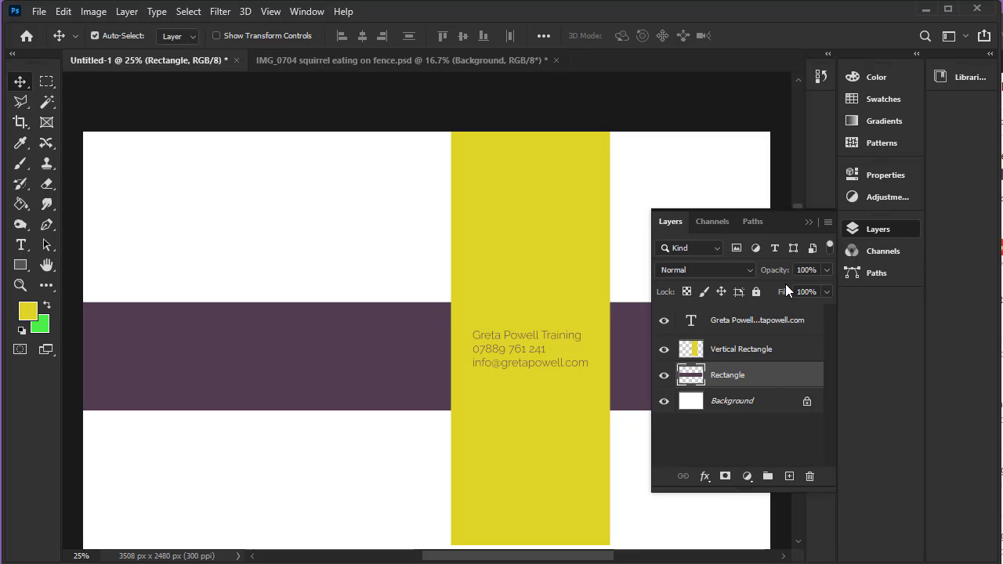
Step: On the Vertical Rectangle layer, make a circular selection overlapping the upper part of the yellow strip's left edge
left_click(761, 352)
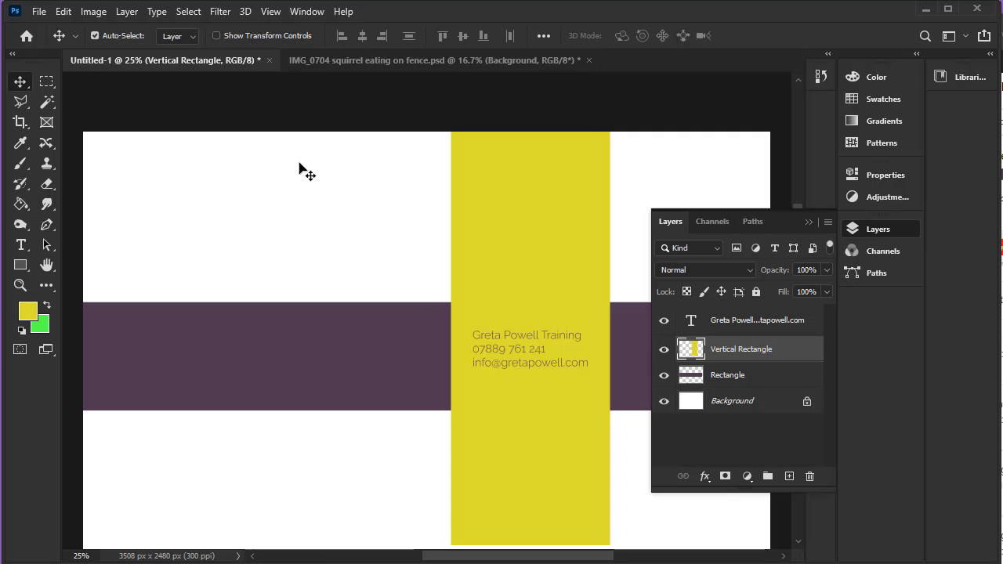
left_click(47, 83)
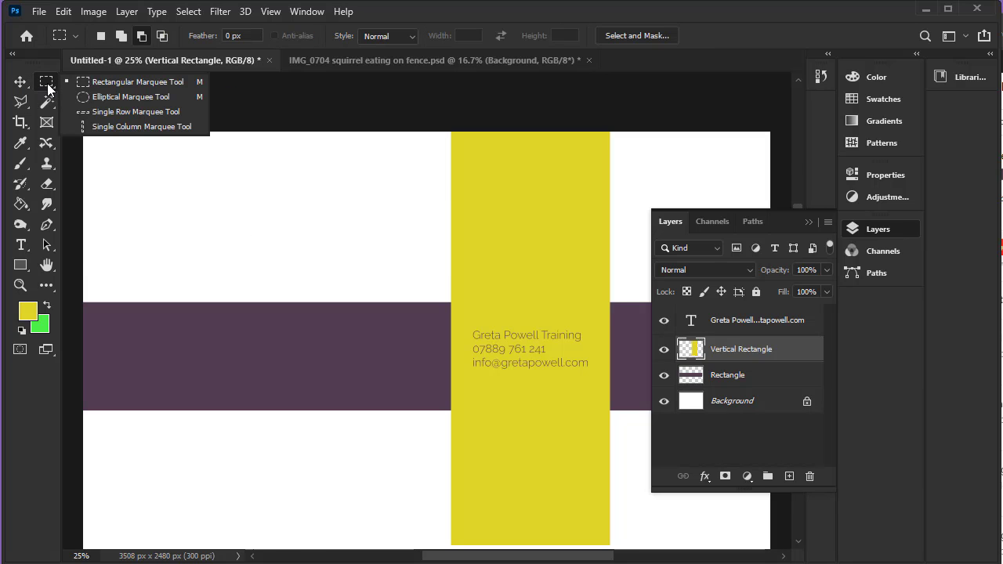
left_click(124, 97)
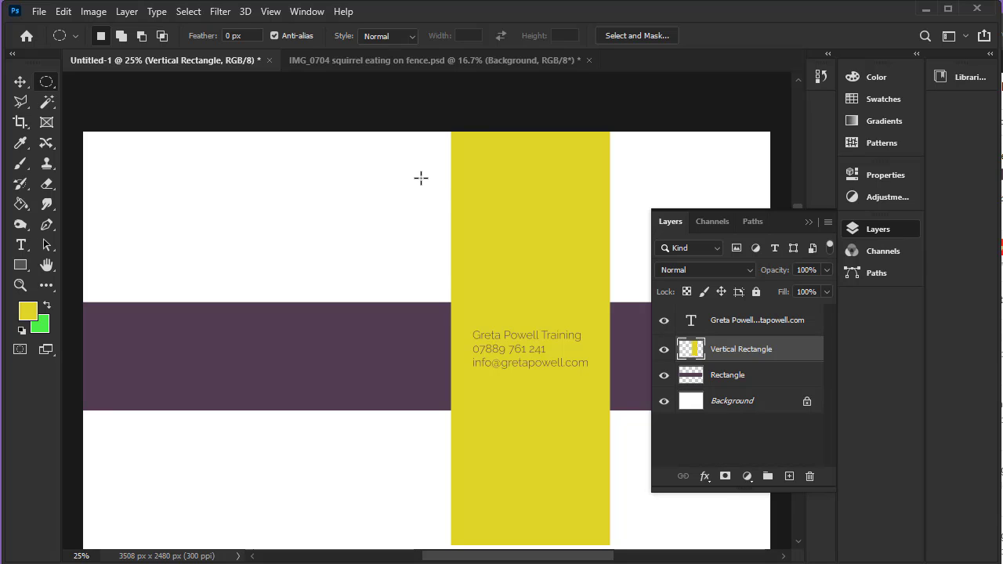
left_click_drag(400, 161, 595, 290)
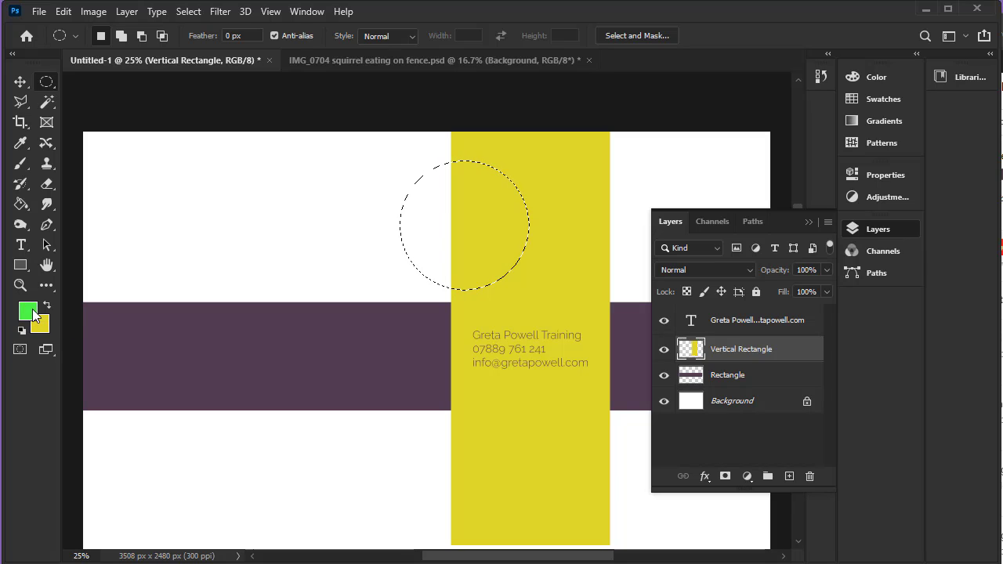
Step: Fill the selected part of the yellow strip with the green swatch colour, try filling the rest of the circle, undo that second fill and deselect
key("x")
left_click(22, 205)
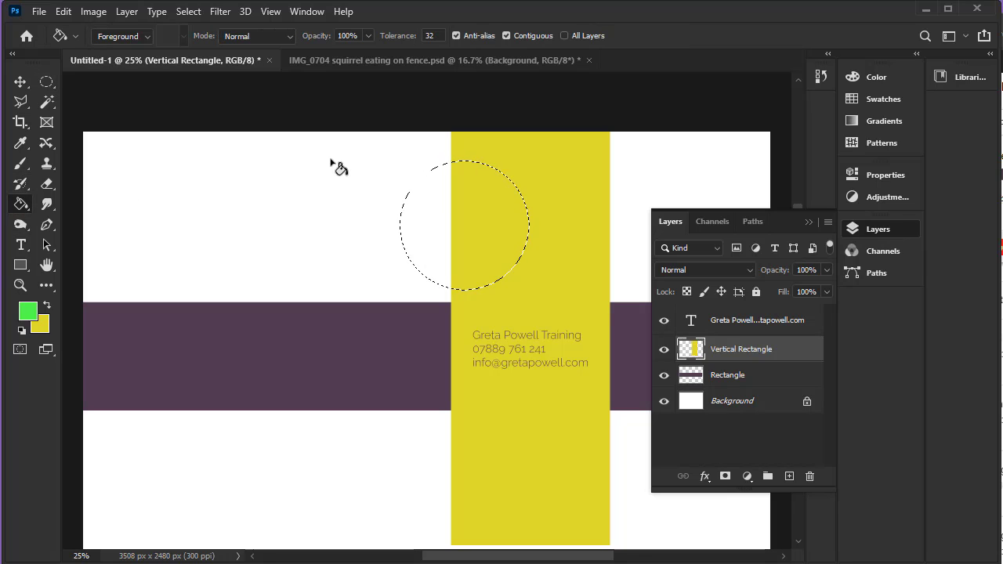
left_click(453, 197)
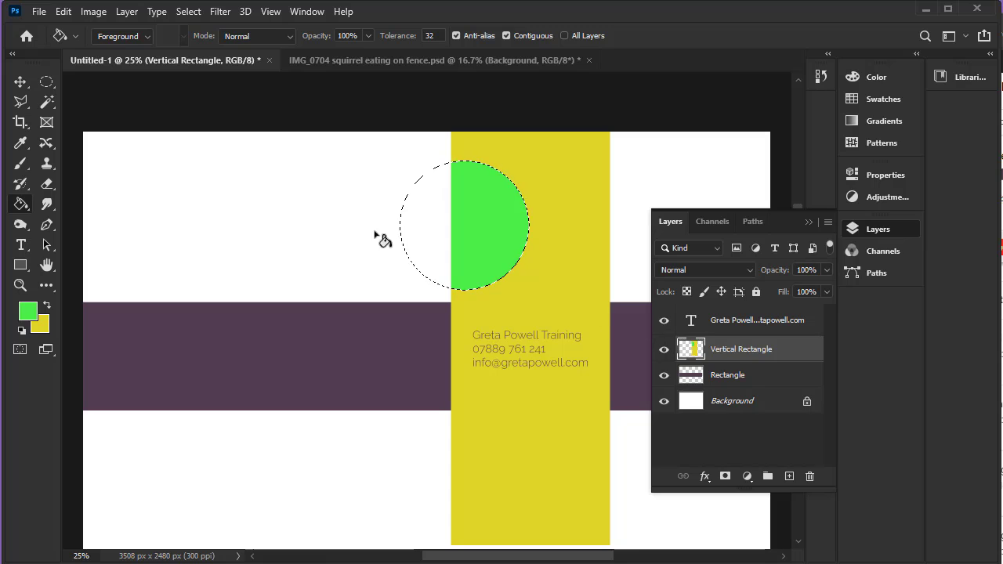
left_click(415, 220)
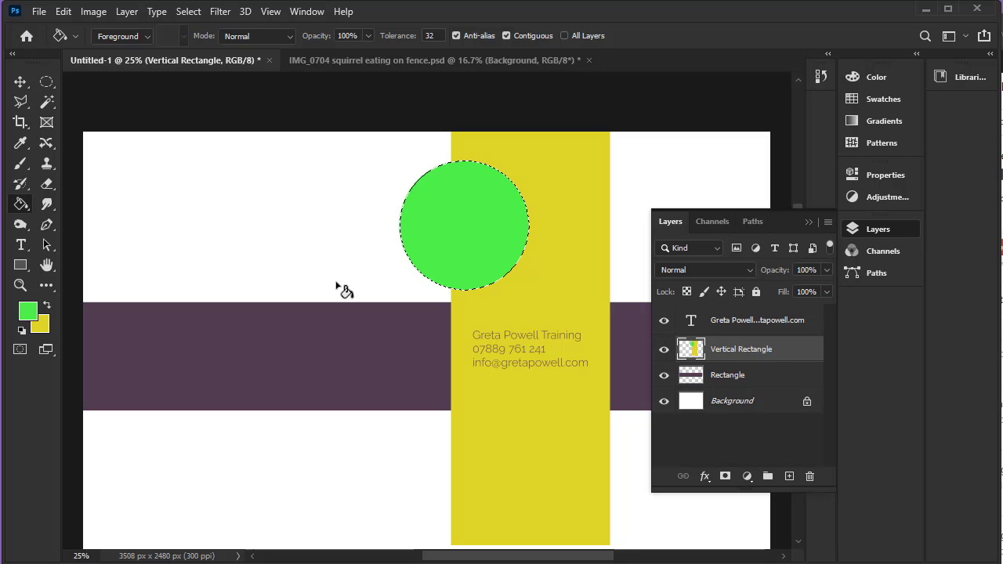
key("ctrl+z")
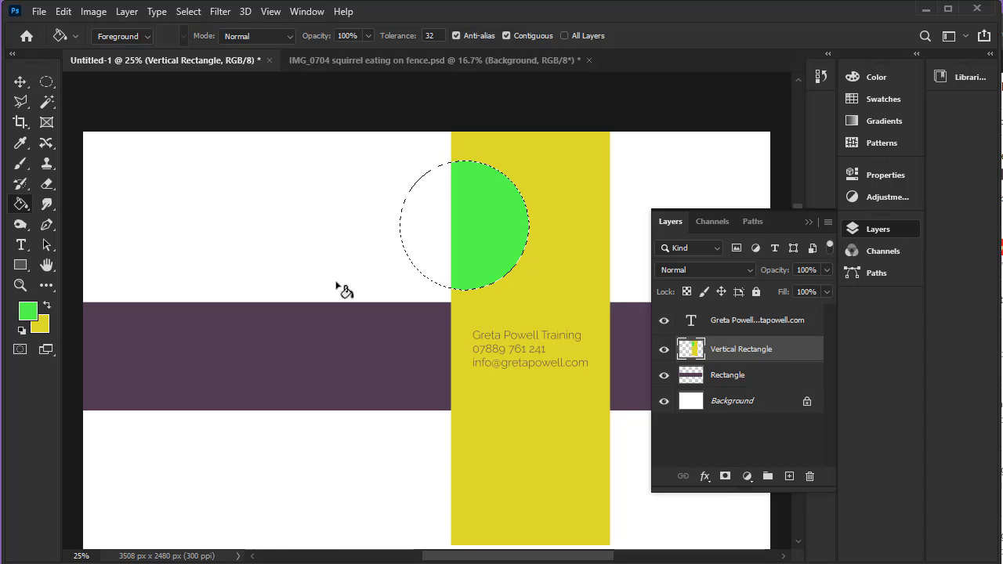
key("ctrl+d")
Step: Try moving the yellow strip together with its green half-circle, and move the purple band down to the lower part of the page
left_click(20, 82)
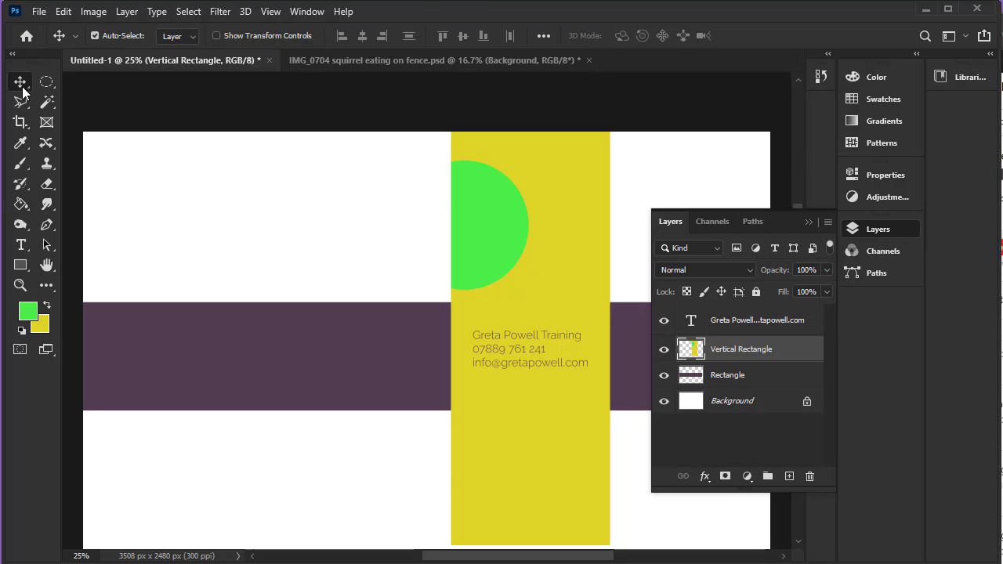
left_click_drag(486, 250, 495, 229)
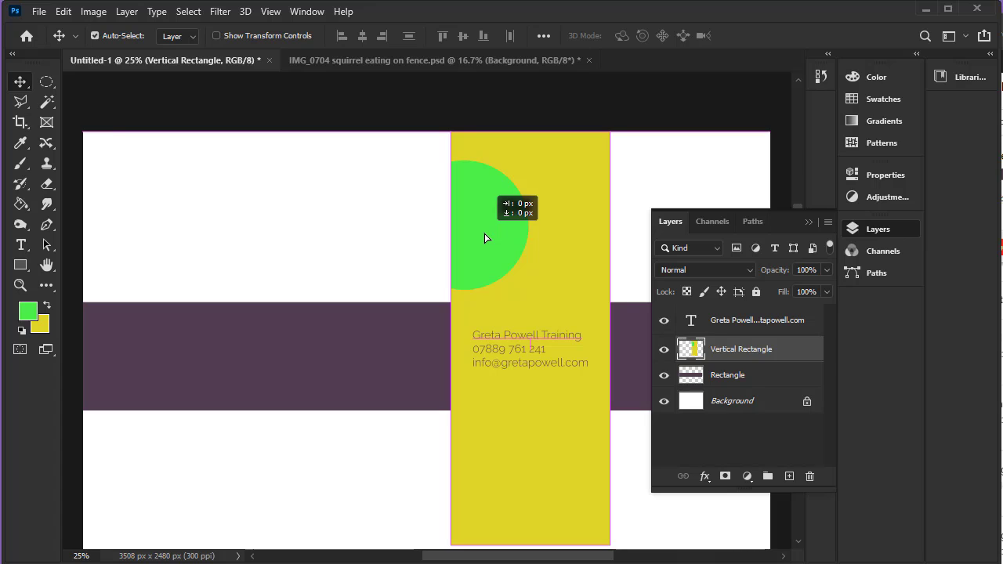
left_click_drag(345, 330, 356, 456)
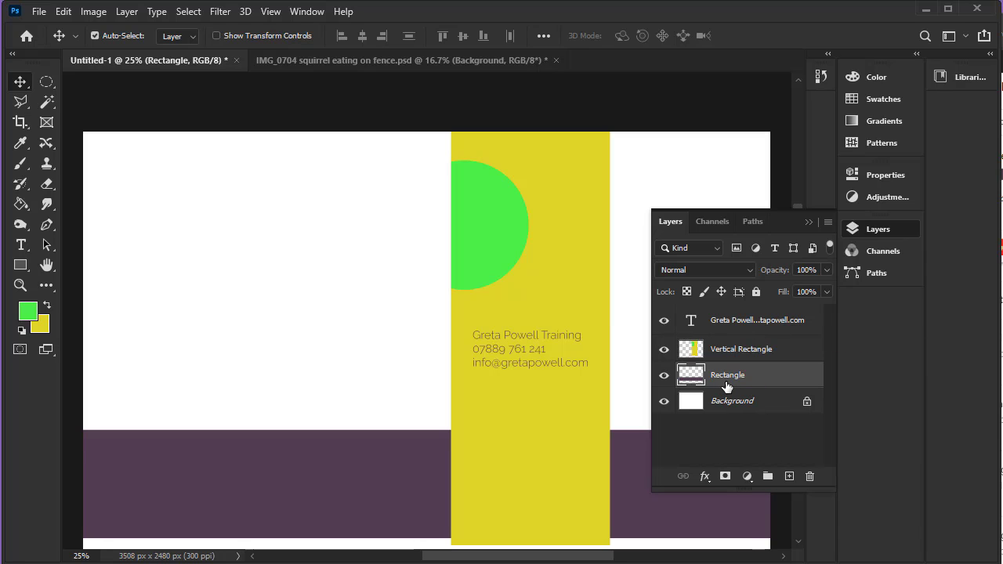
left_click_drag(379, 484, 377, 501)
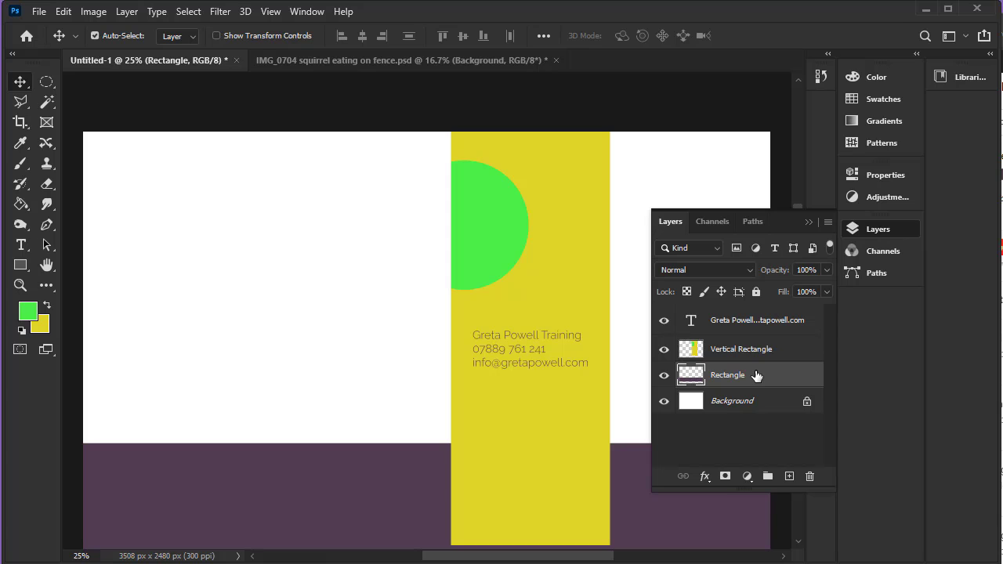
Step: Duplicate the Rectangle layer with the Duplicate Layer command and undo the duplication
left_click(828, 223)
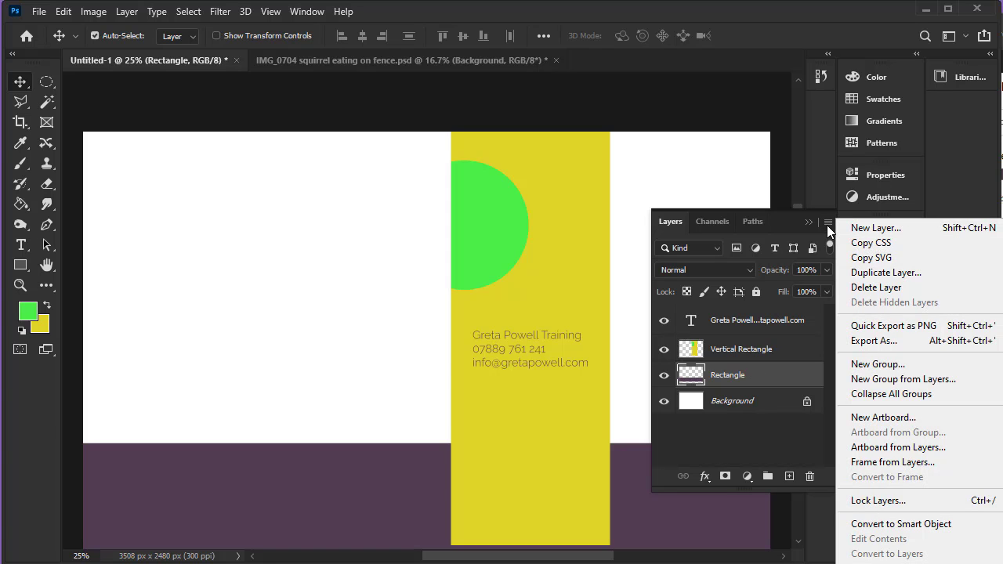
left_click(878, 272)
left_click(873, 244)
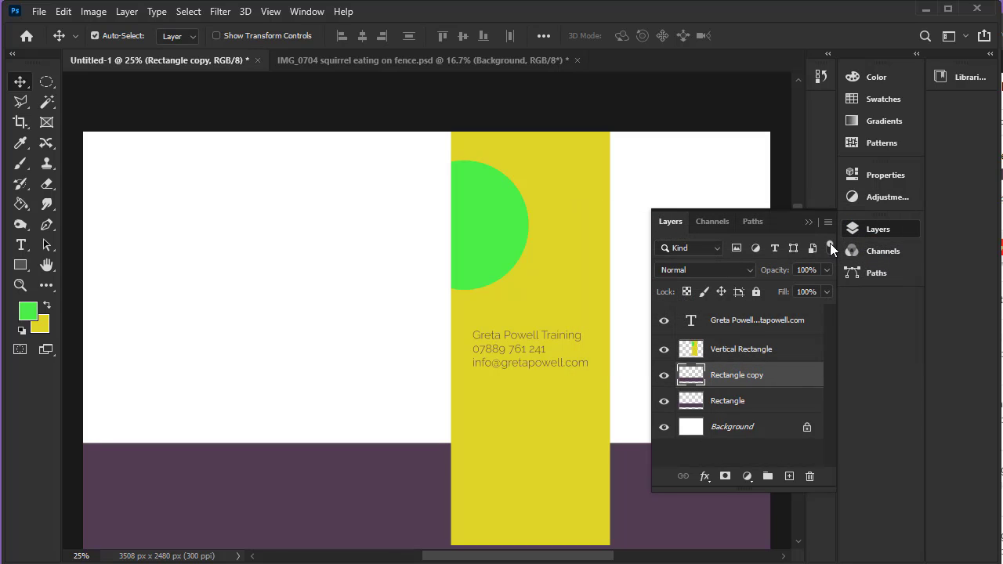
key("ctrl+z")
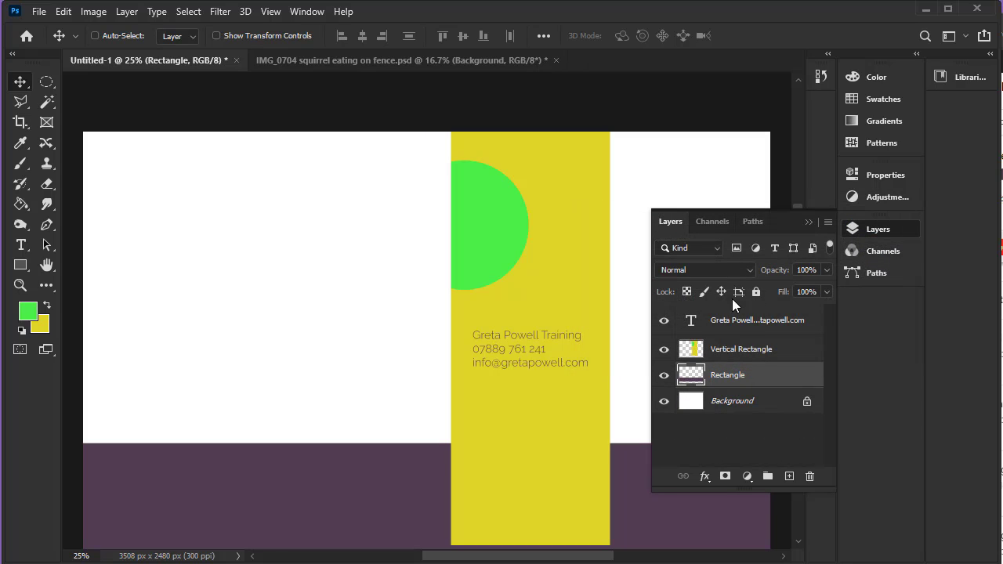
Step: Copy the purple band to just below the page's upper edge and place the Rectangle copy layer above Vertical Rectangle
key("ctrl")
left_click_drag(252, 493, 256, 203)
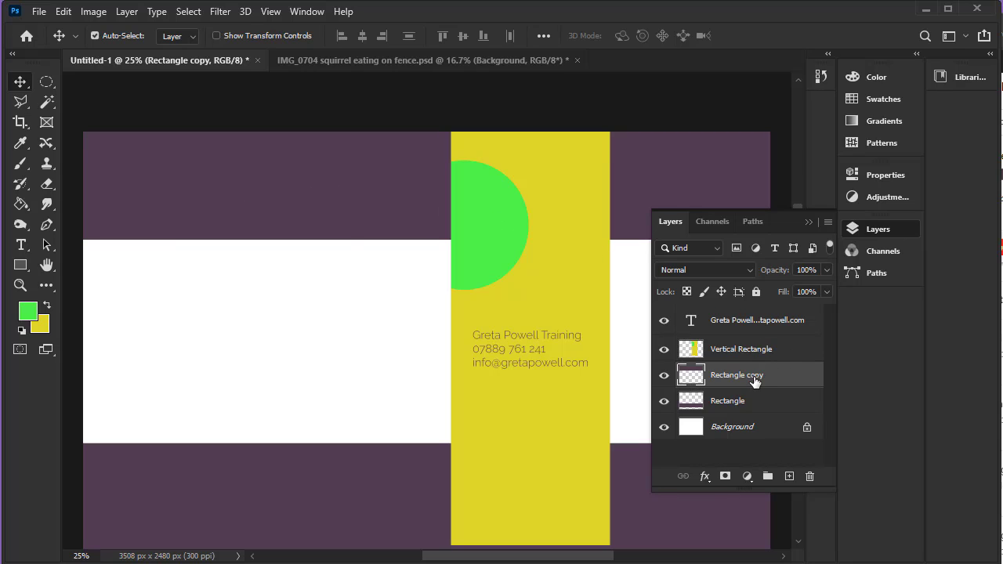
left_click_drag(754, 381, 753, 342)
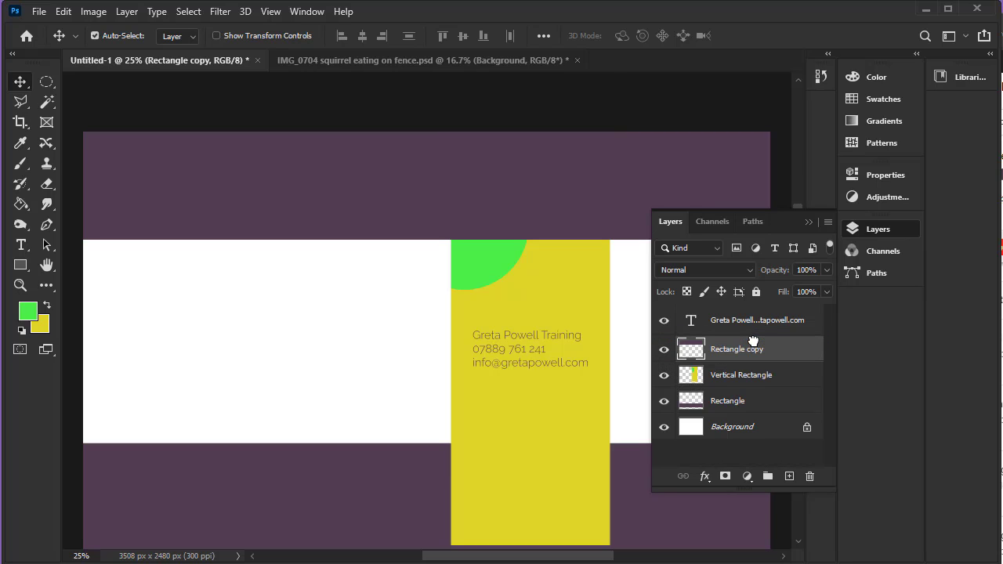
left_click_drag(395, 185, 401, 230)
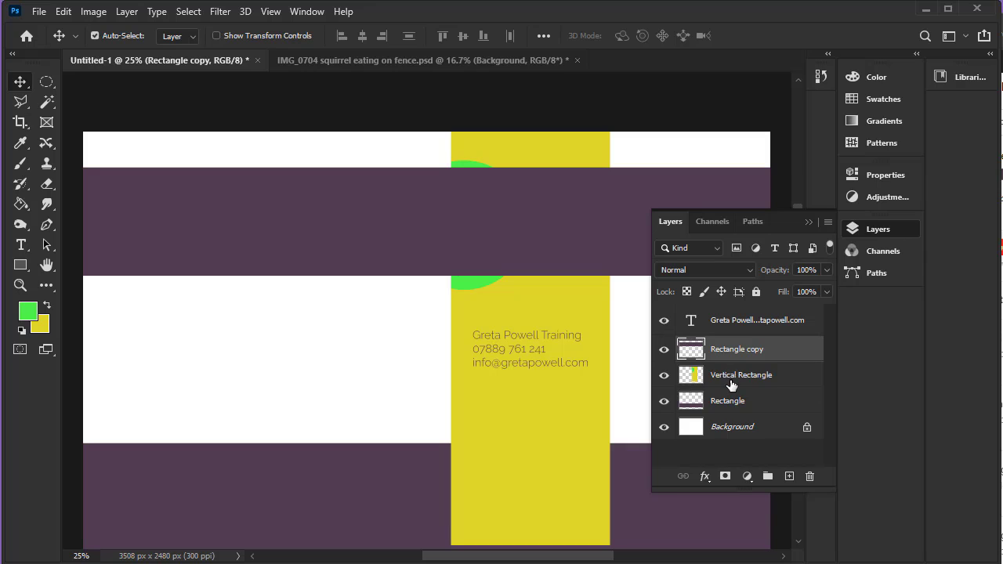
Step: Raise Vertical Rectangle above Rectangle copy and move the contact text straight down a little on the yellow strip
left_click_drag(731, 384, 731, 337)
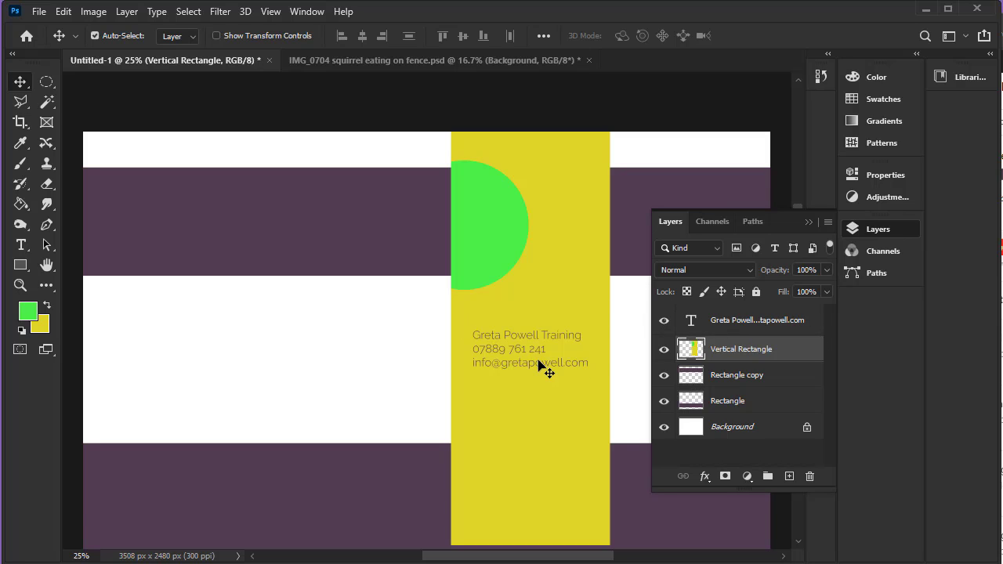
left_click_drag(539, 364, 520, 393)
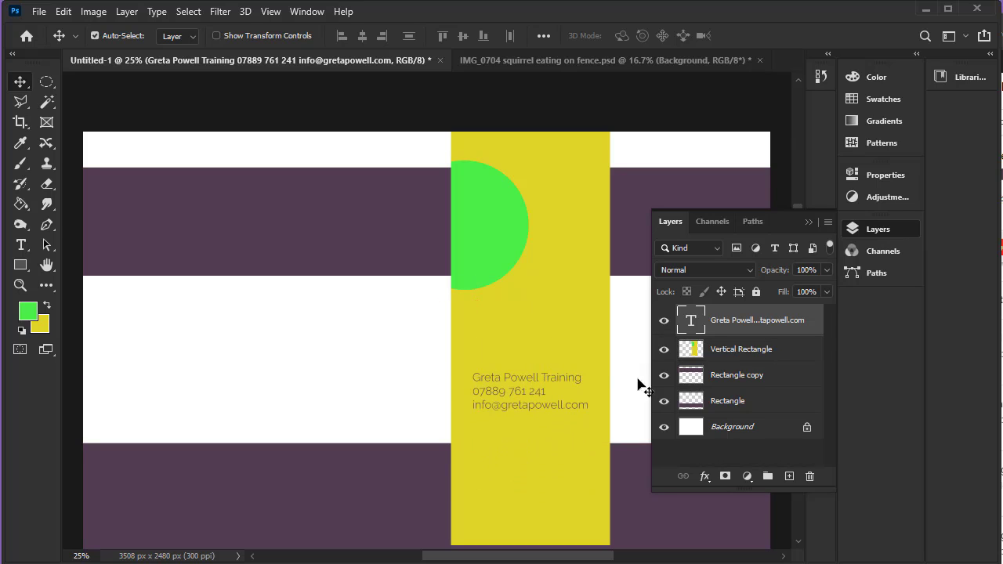
Step: Set the Vertical Rectangle layer's blend mode to Color Burn and move the strip to the right
left_click(772, 354)
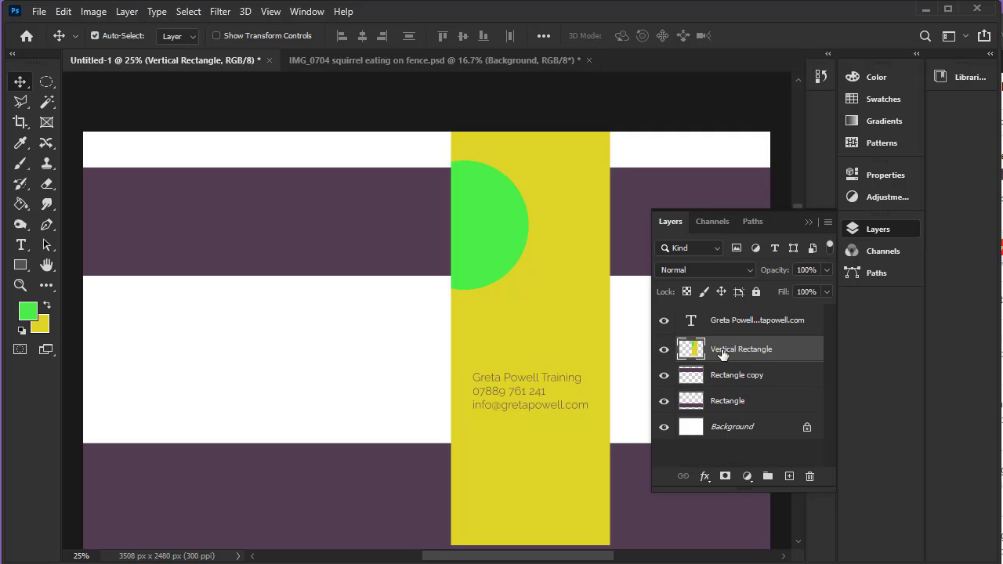
left_click(752, 271)
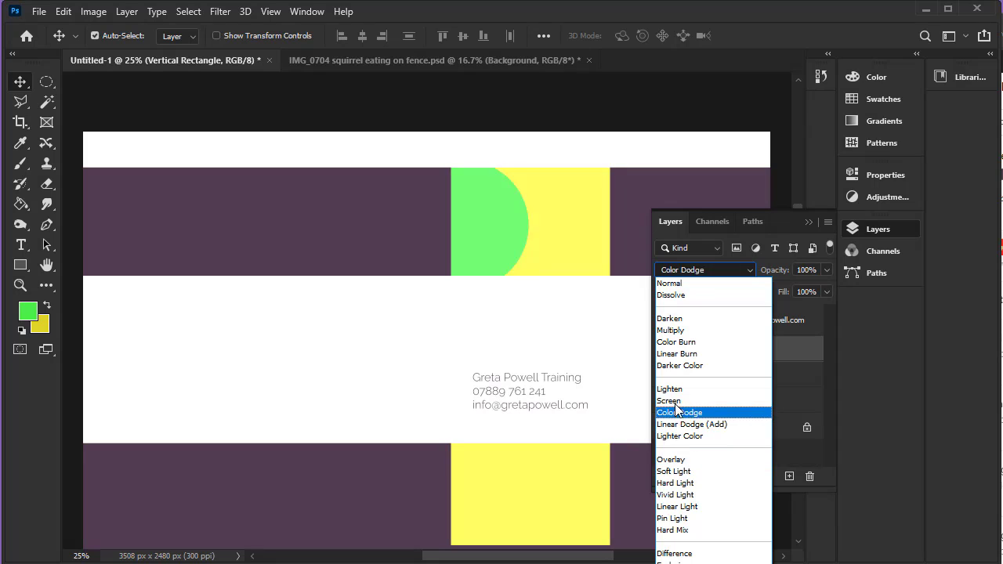
left_click(676, 342)
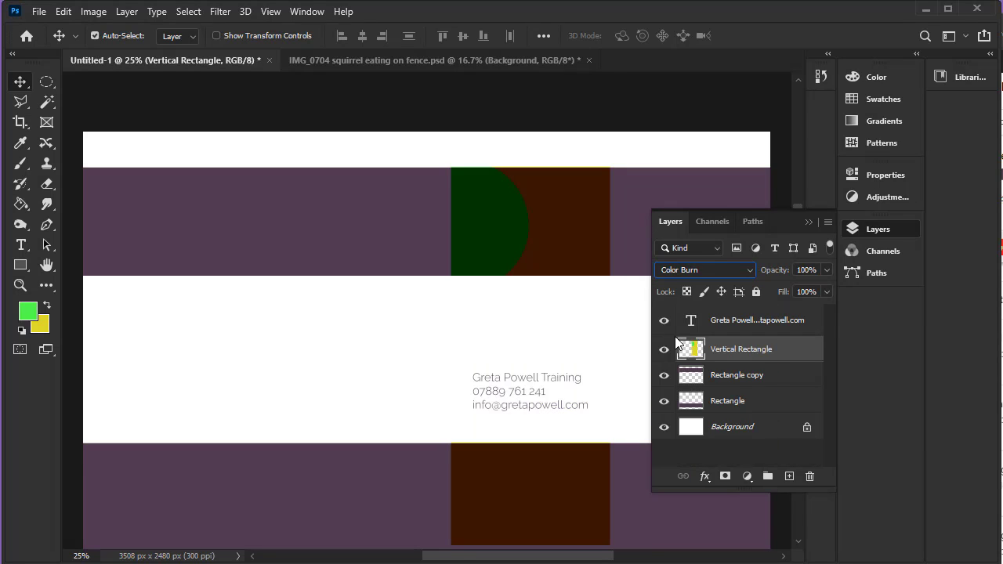
left_click_drag(536, 219, 643, 214)
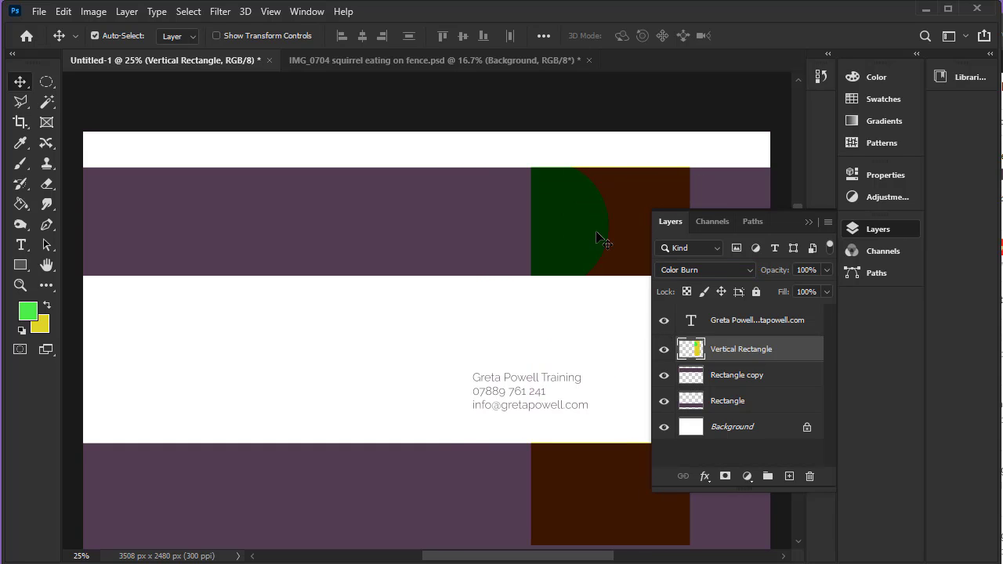
Step: Lower the Vertical Rectangle layer's opacity to 46% and set its blend mode to Normal
left_click(828, 270)
mouse_move(804, 286)
left_mouse_down()
mouse_move(760, 285)
mouse_move(786, 286)
left_mouse_up()
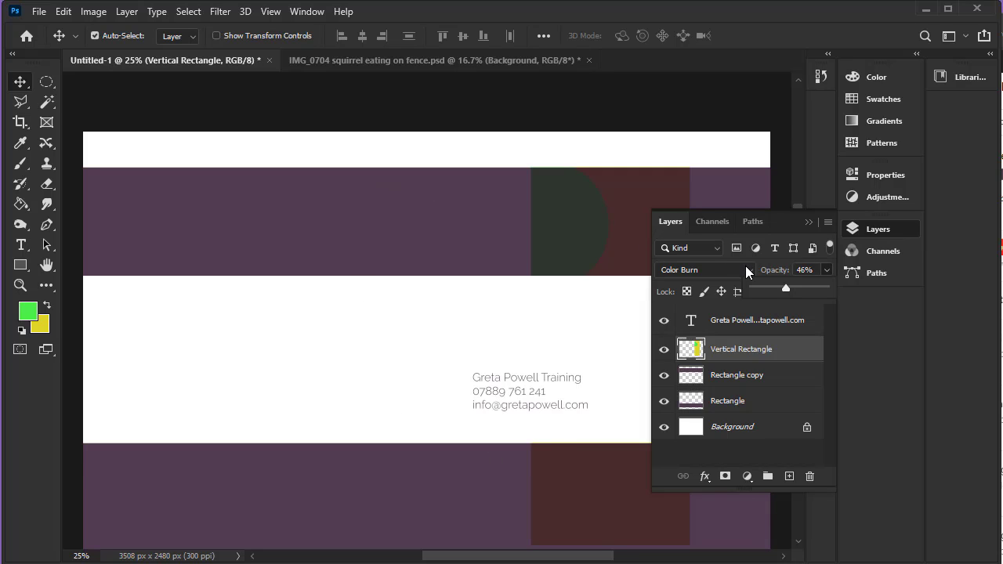
left_click(748, 269)
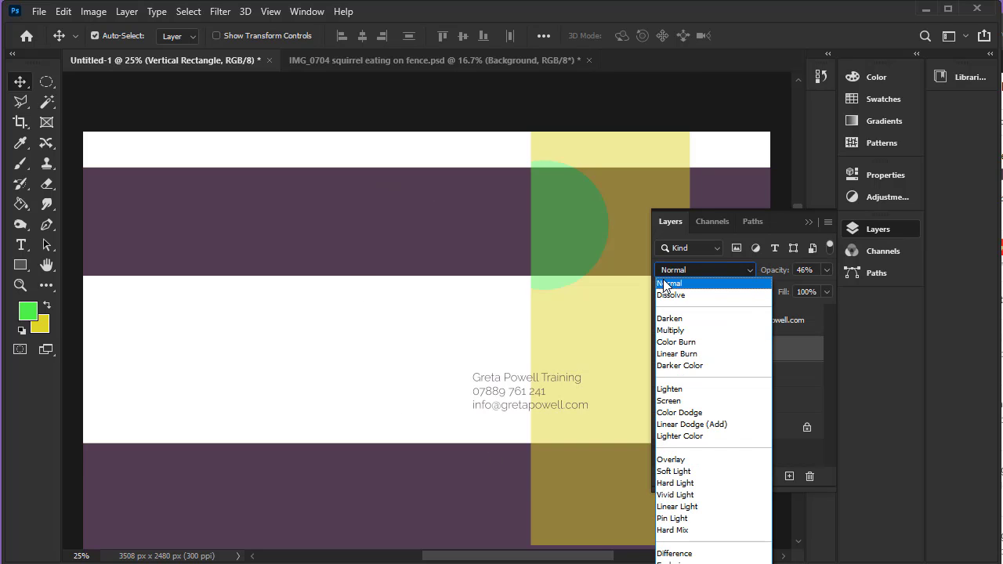
left_click(667, 283)
Step: Set the Vertical Rectangle layer's opacity to 100% and collapse the layers list
left_click(826, 271)
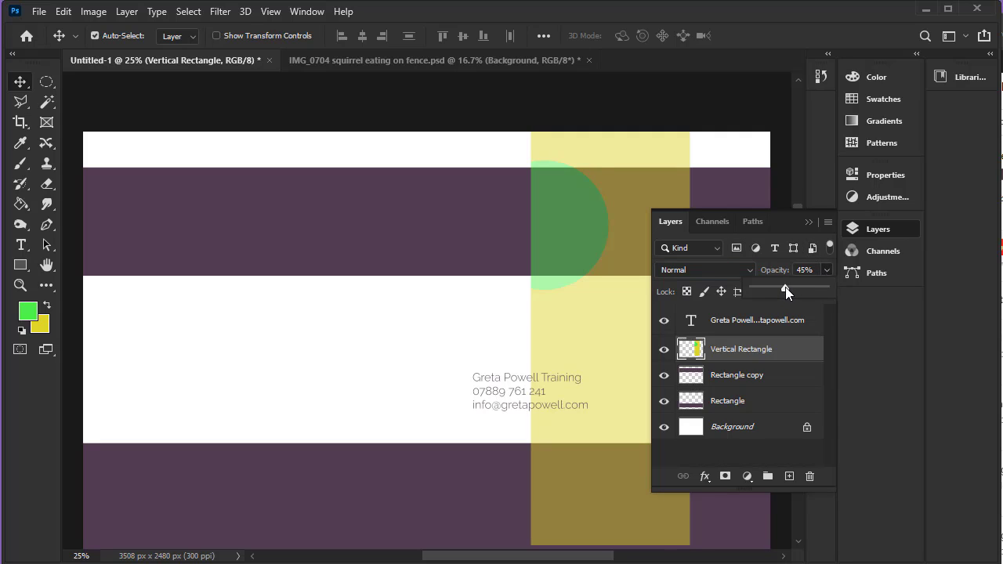
left_click_drag(785, 287, 831, 287)
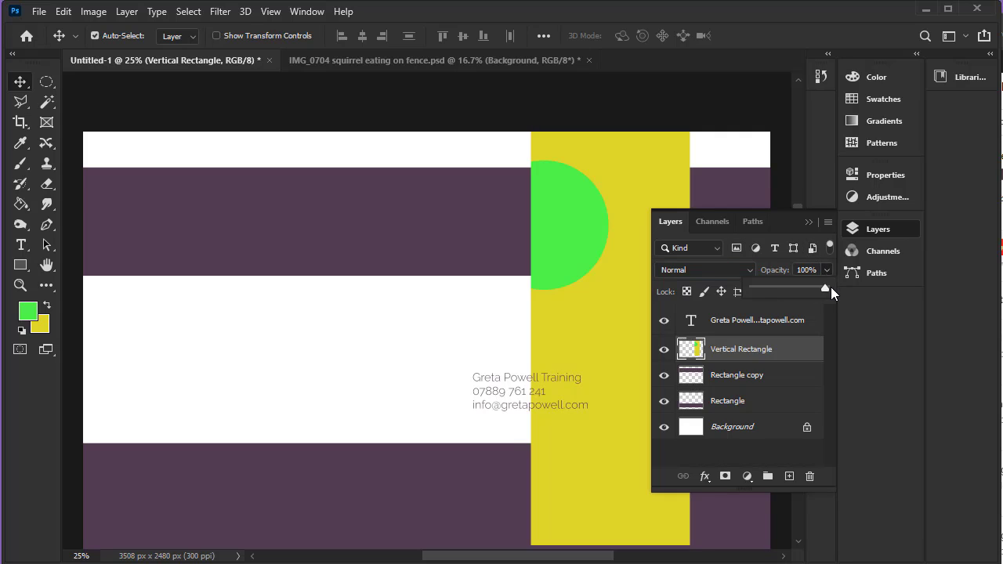
left_click(809, 223)
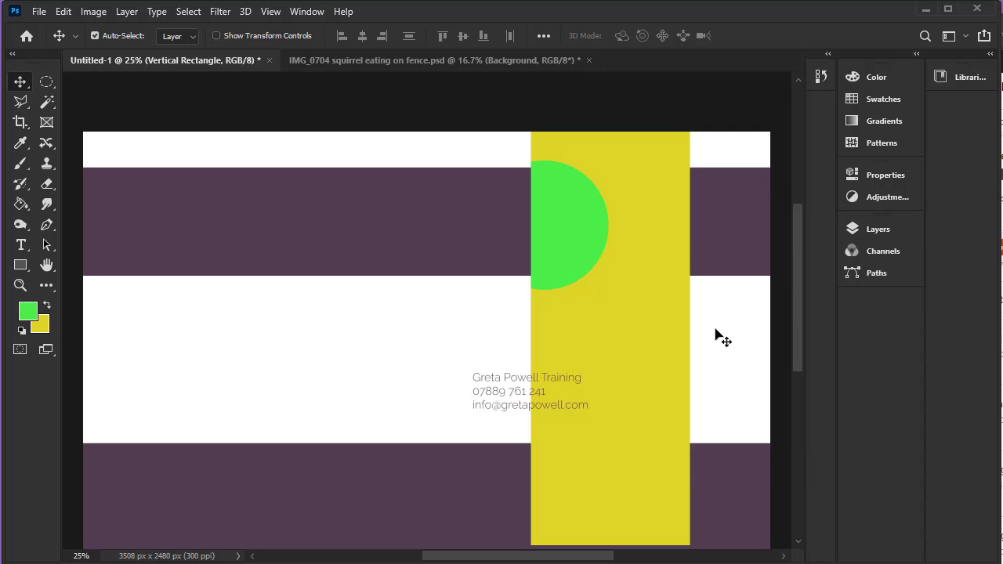